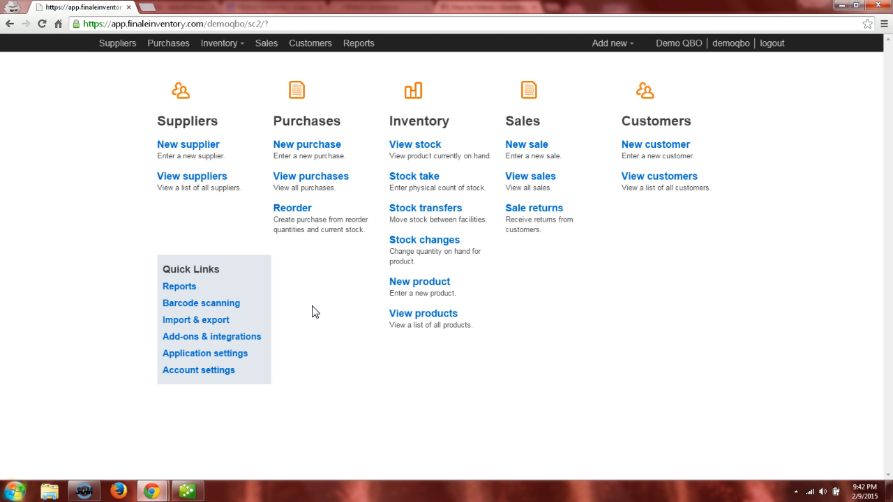
Switch to QuickBooks to view the Chart of Accounts and Item List, and return to Finale Inventory
{"action": "left_click", "coordinate": [197, 492]}
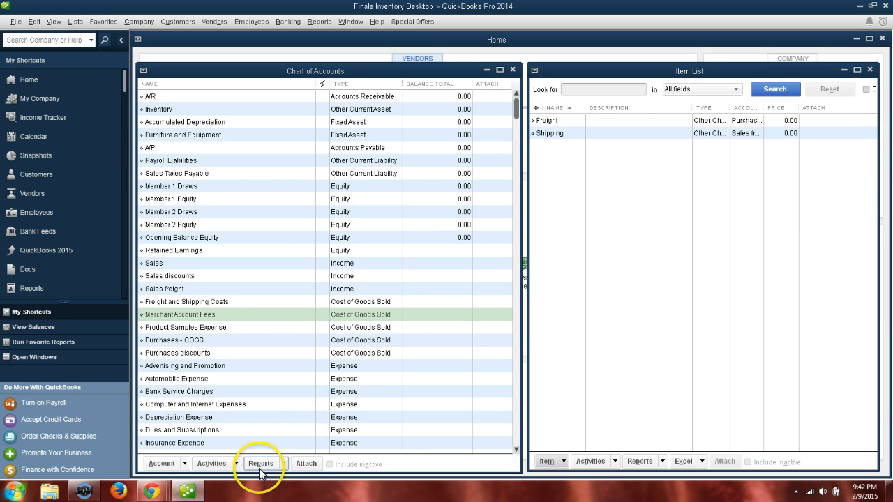
{"action": "left_click", "coordinate": [197, 497]}
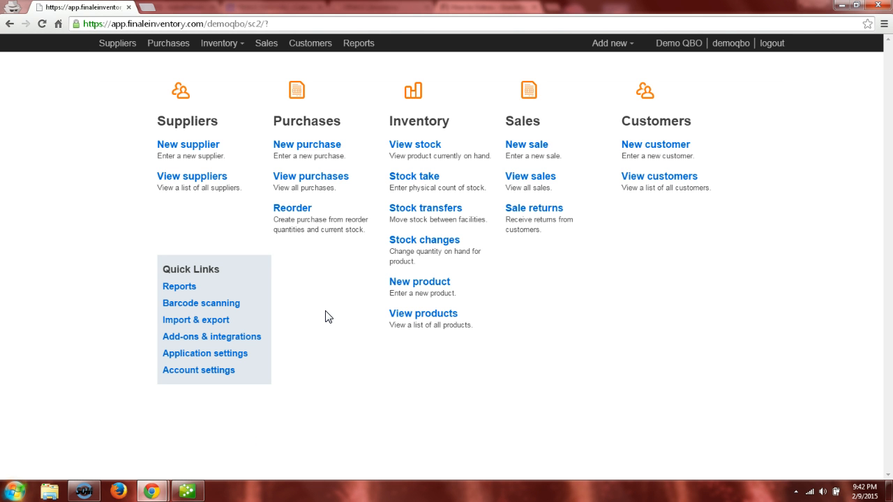
Check which add-ons and integrations can be installed, and open the existing Intuit QuickBooks Desktop integration
{"action": "left_click", "coordinate": [232, 339]}
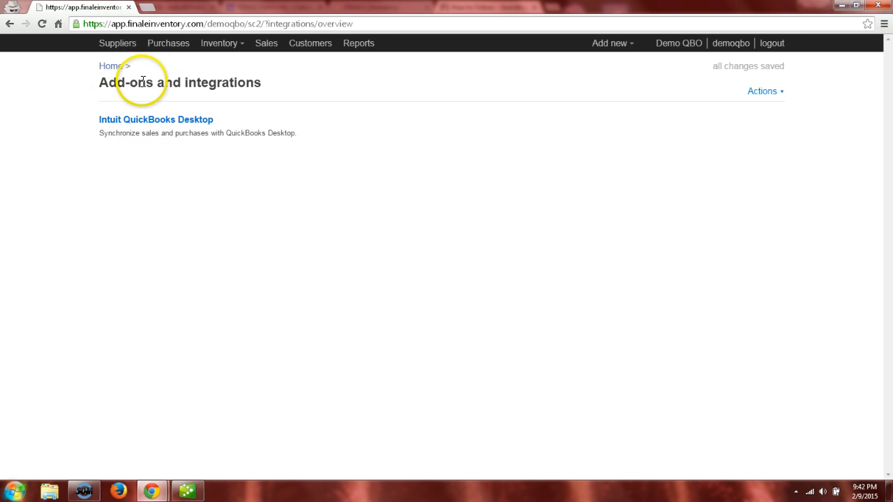
{"action": "left_click", "coordinate": [767, 96]}
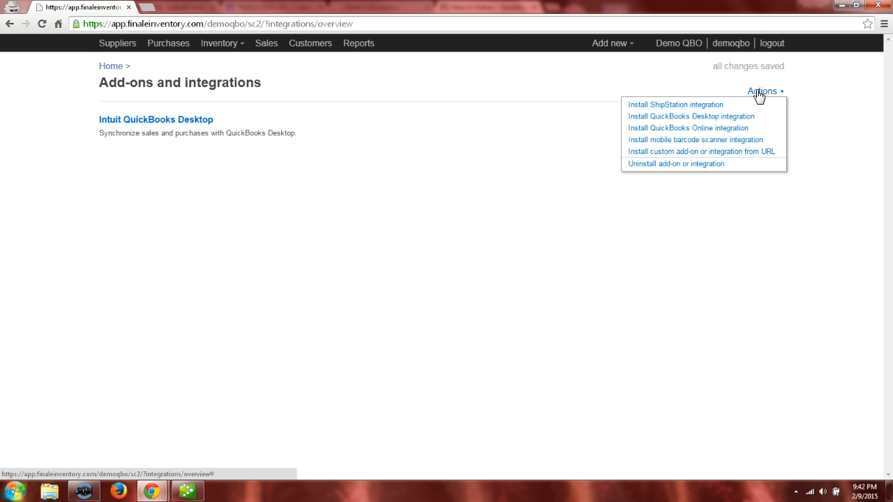
{"action": "left_click", "coordinate": [614, 100]}
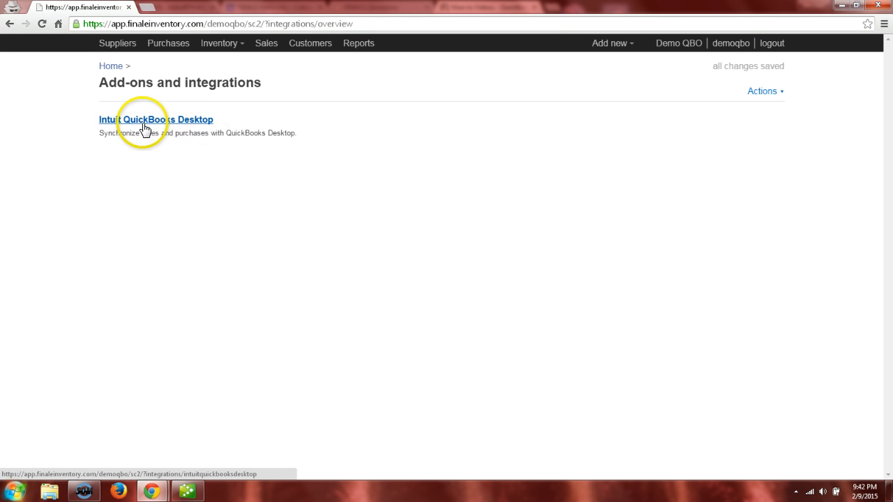
{"action": "left_click", "coordinate": [122, 128]}
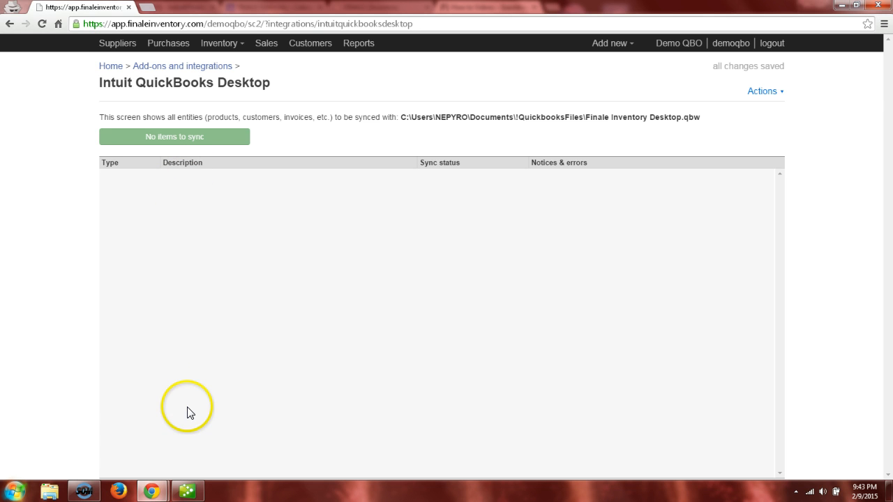
Open the configuration settings of the QuickBooks integration
{"action": "left_click", "coordinate": [762, 93]}
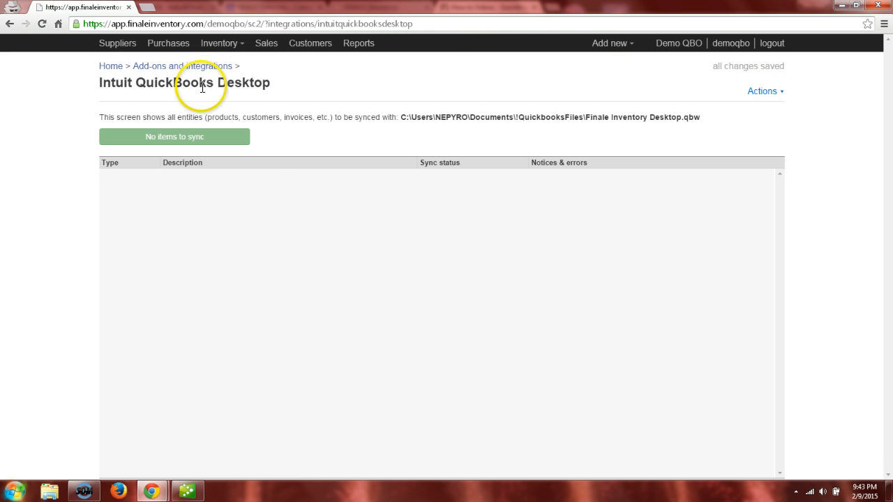
{"action": "left_click", "coordinate": [760, 94]}
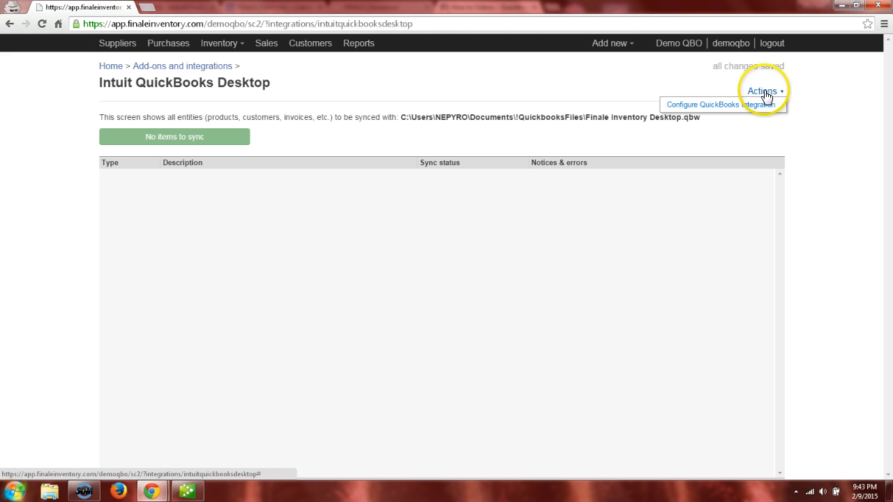
{"action": "left_click", "coordinate": [721, 104]}
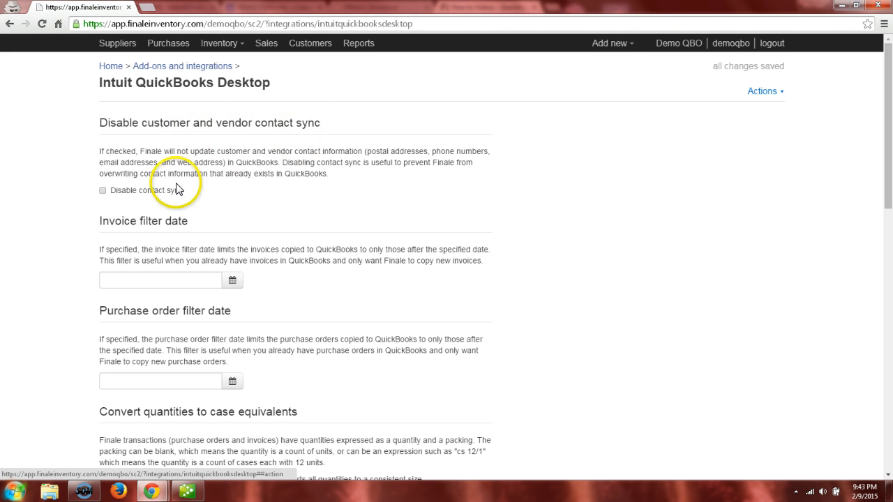
Turn on the option that disables customer and vendor contact sync, and clear it again
{"action": "left_click", "coordinate": [103, 191]}
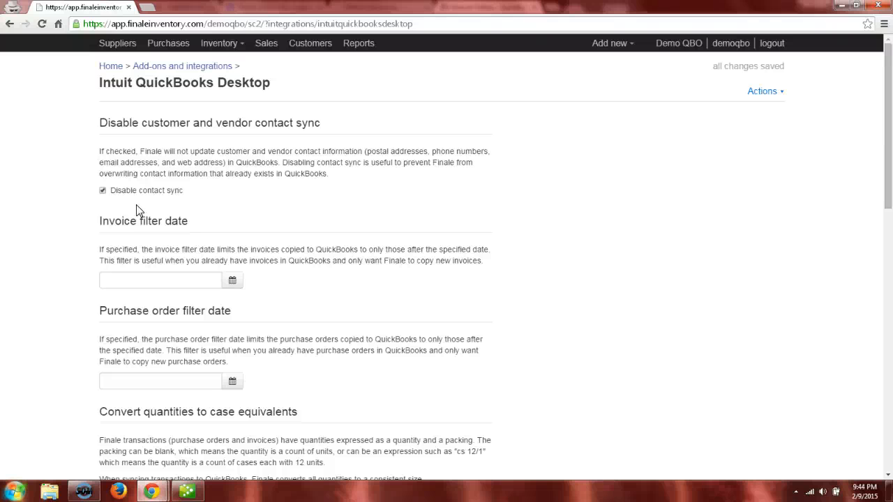
{"action": "left_click", "coordinate": [102, 191]}
{"action": "left_click", "coordinate": [103, 191]}
{"action": "left_click", "coordinate": [106, 193]}
{"action": "left_click", "coordinate": [122, 198]}
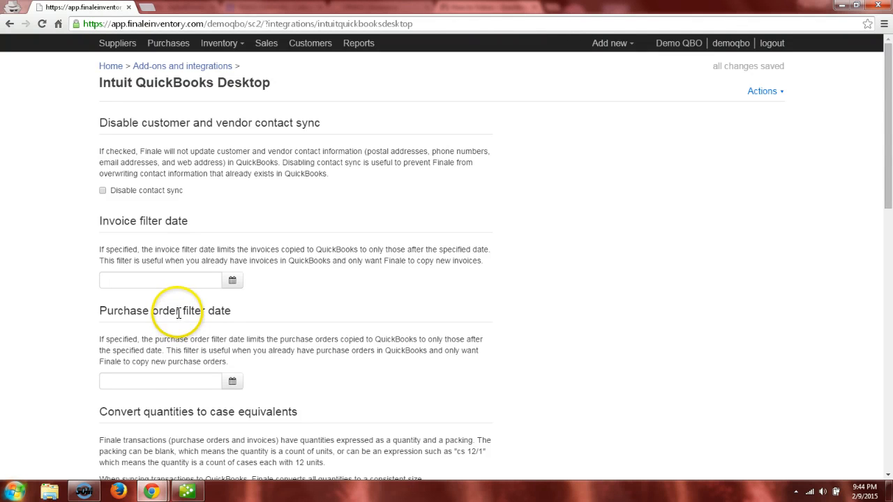
Review the purchase order filter date calendar, the case-equivalent conversion setting and the default item name fields for discounts and fees
{"action": "left_click", "coordinate": [157, 383]}
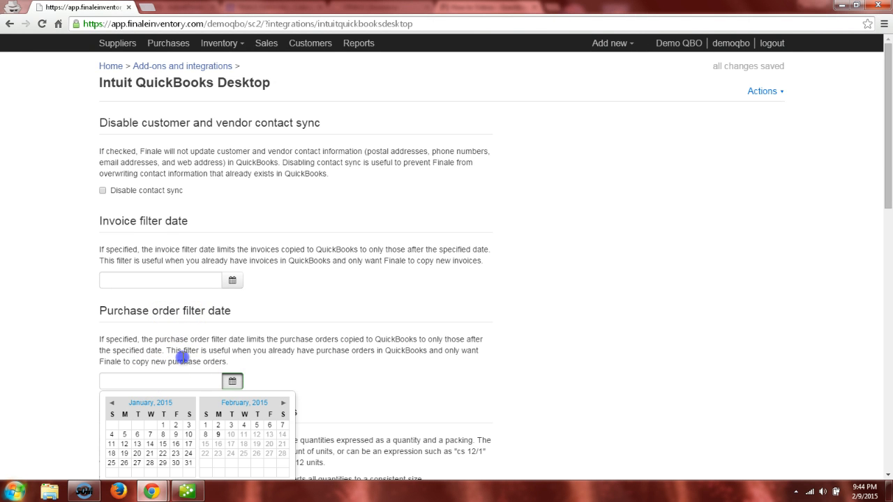
{"action": "left_click", "coordinate": [183, 357]}
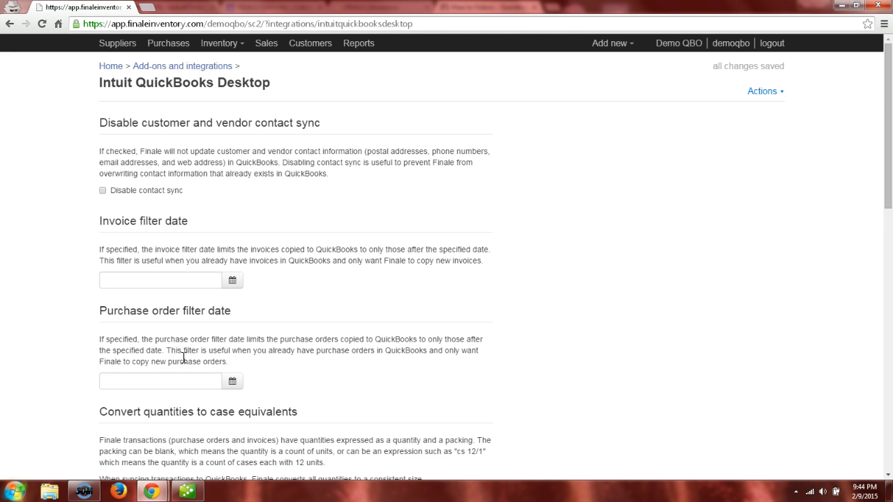
{"action": "scroll", "coordinate": [184, 358], "scroll_direction": "down", "scroll_amount": 4}
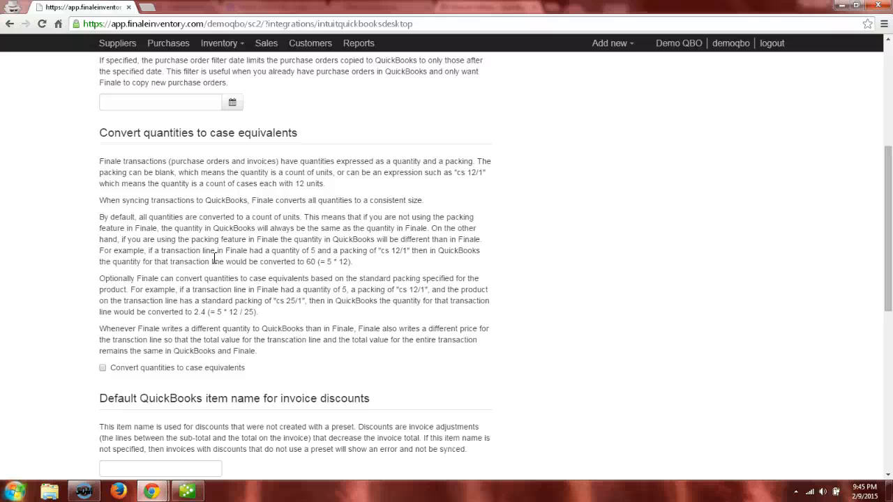
{"action": "left_click", "coordinate": [203, 327]}
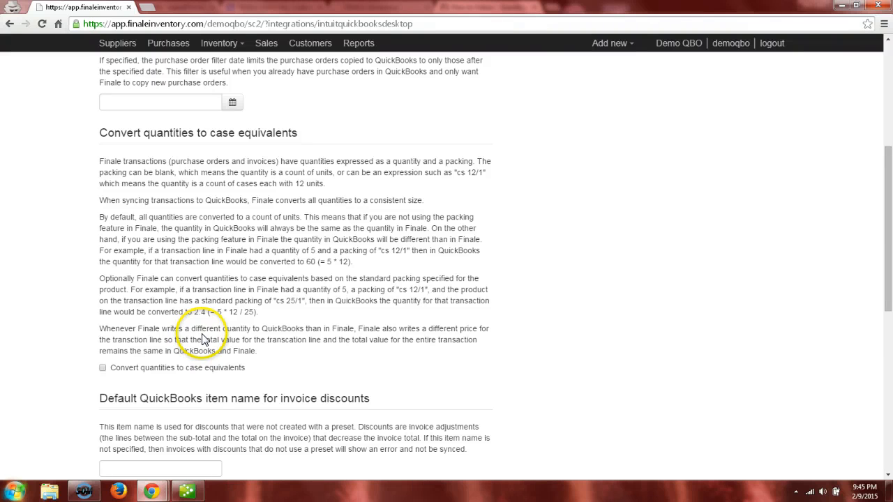
{"action": "scroll", "coordinate": [150, 390], "scroll_direction": "down", "scroll_amount": 3}
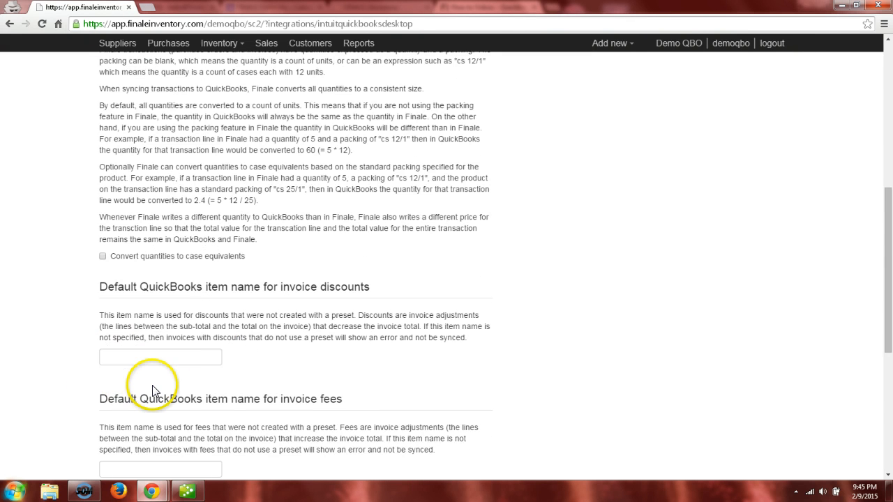
{"action": "scroll", "coordinate": [154, 391], "scroll_direction": "down", "scroll_amount": 2}
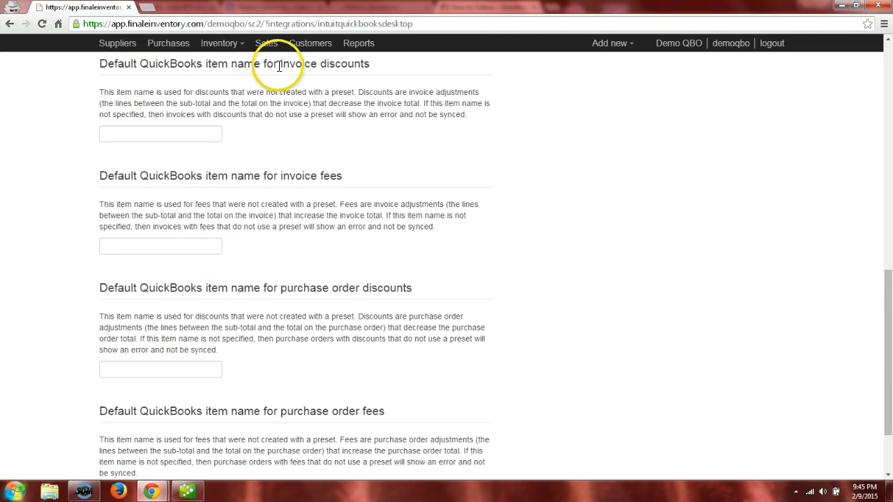
{"action": "left_click", "coordinate": [164, 136]}
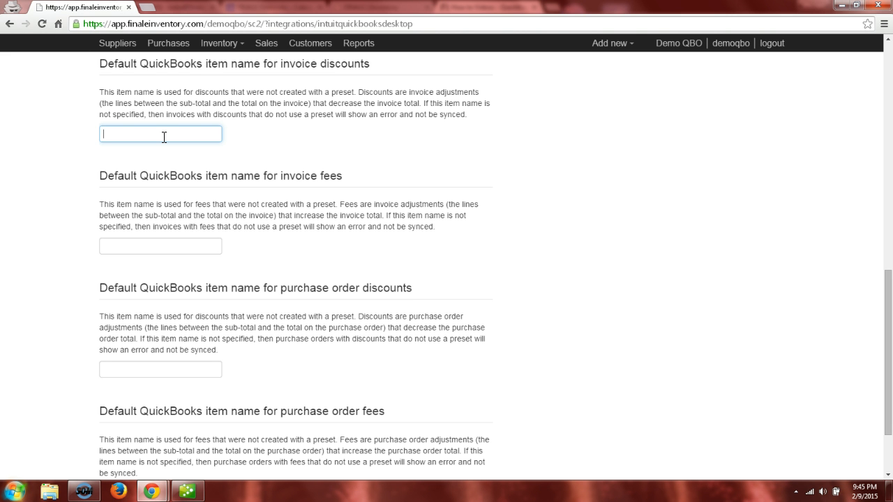
Switch to QuickBooks, widen the Item List's Account column to read the Freight and Shipping accounts, and return to Finale
{"action": "left_click", "coordinate": [188, 492]}
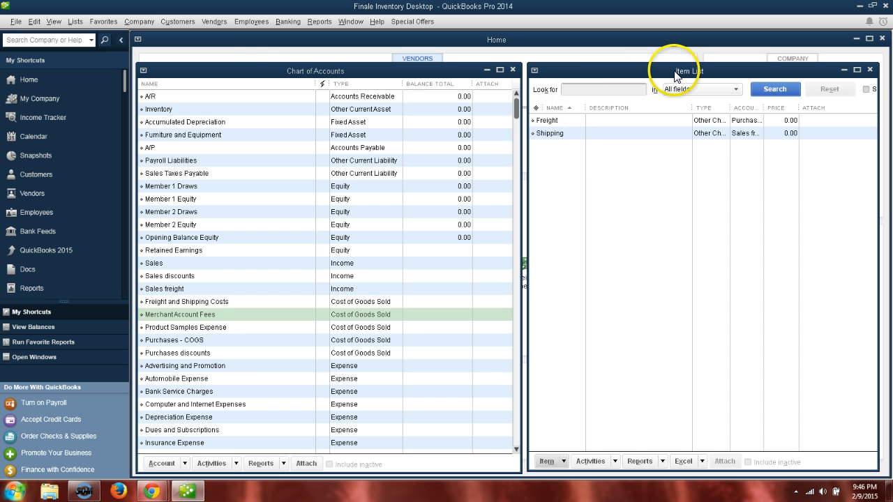
{"action": "left_click", "coordinate": [276, 74]}
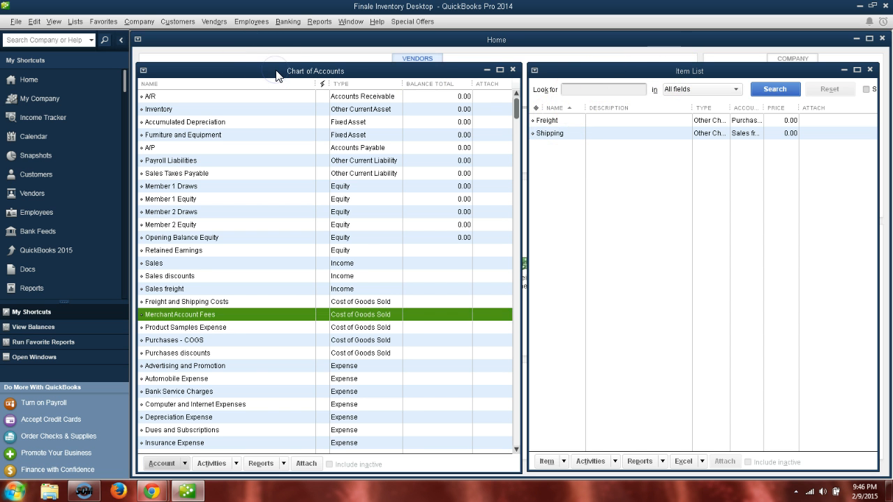
{"action": "left_click", "coordinate": [584, 74]}
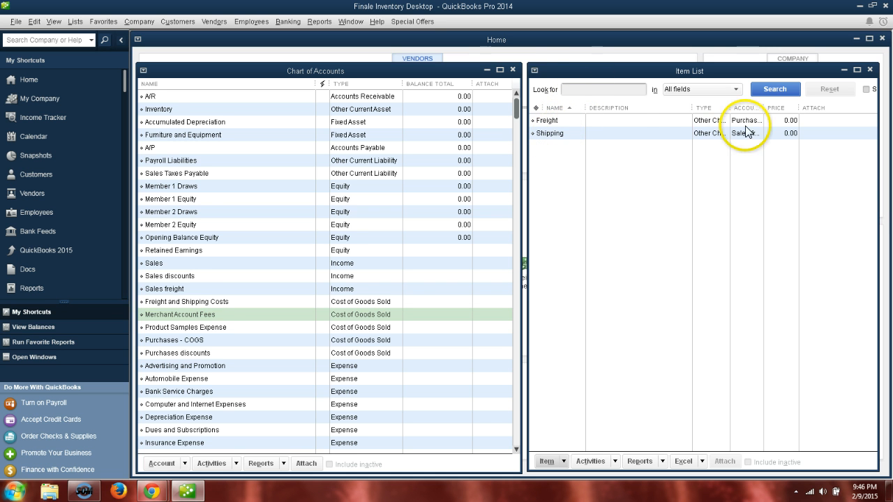
{"action": "left_click_drag", "start_coordinate": [764, 108], "coordinate": [806, 108]}
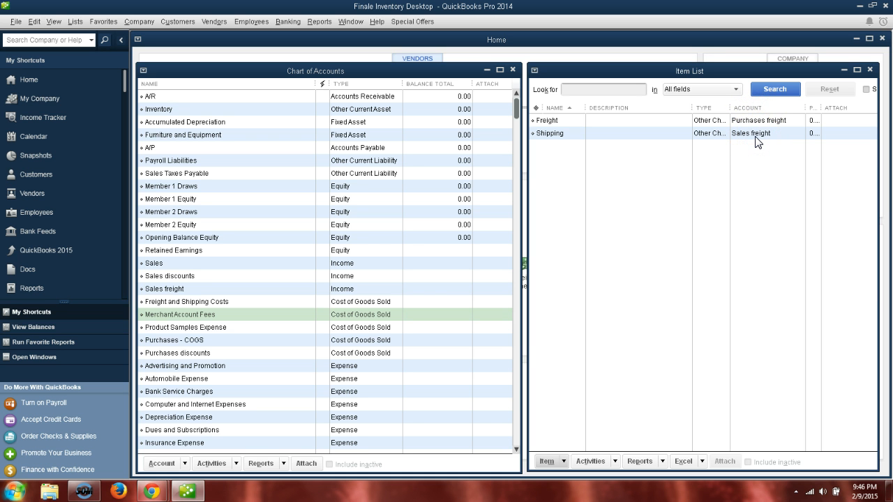
{"action": "left_click", "coordinate": [187, 492]}
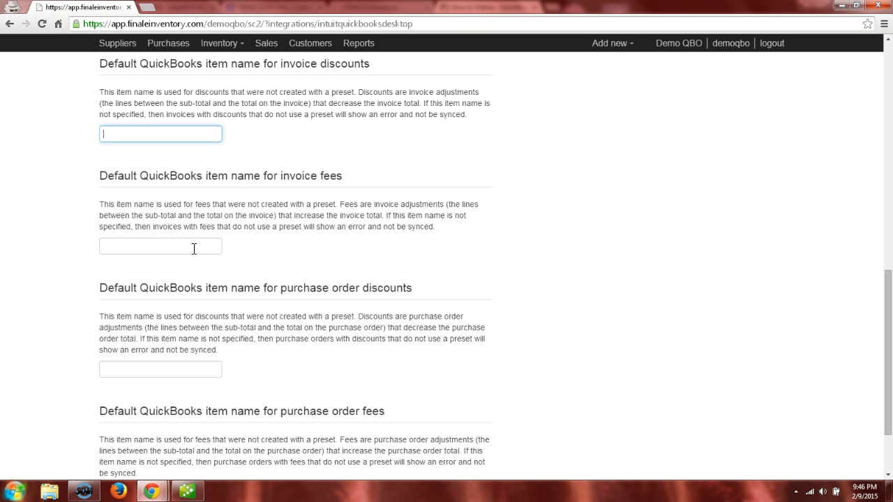
Compare the QuickBooks Item List with Finale's default item name fields for invoice and purchase order discounts and fees
{"action": "left_click", "coordinate": [189, 493]}
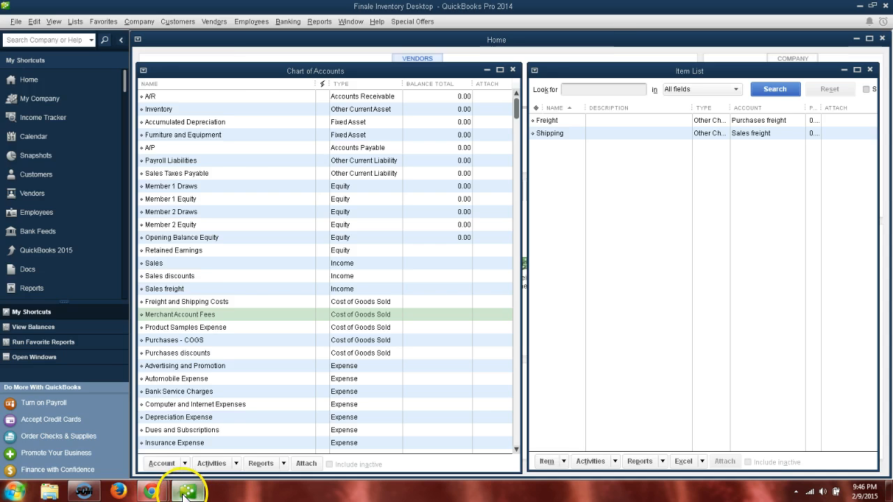
{"action": "left_click", "coordinate": [152, 492]}
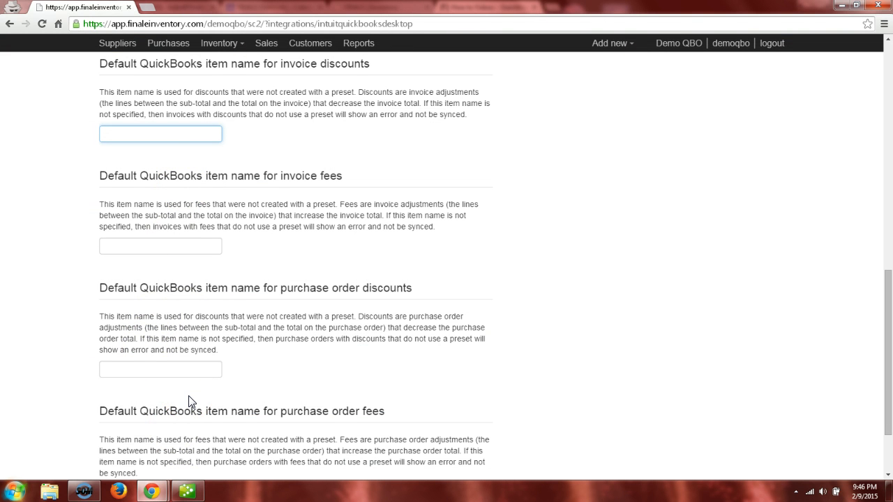
{"action": "left_click", "coordinate": [187, 492]}
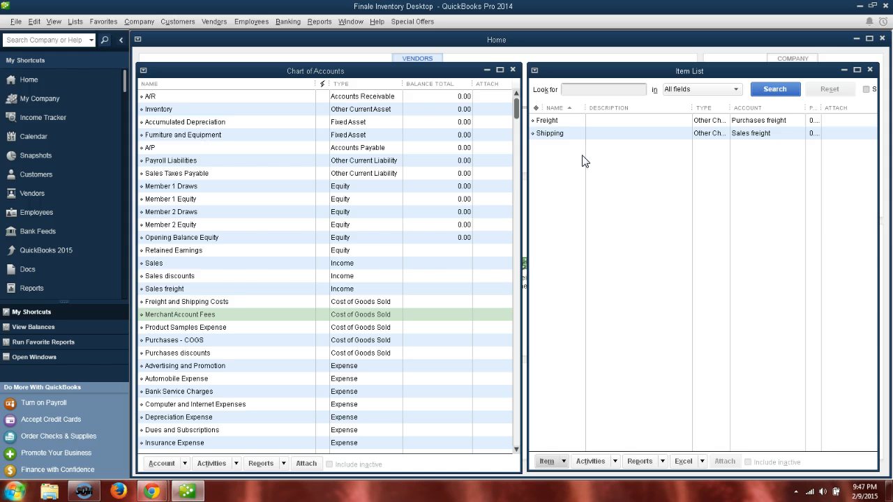
{"action": "left_click", "coordinate": [190, 490]}
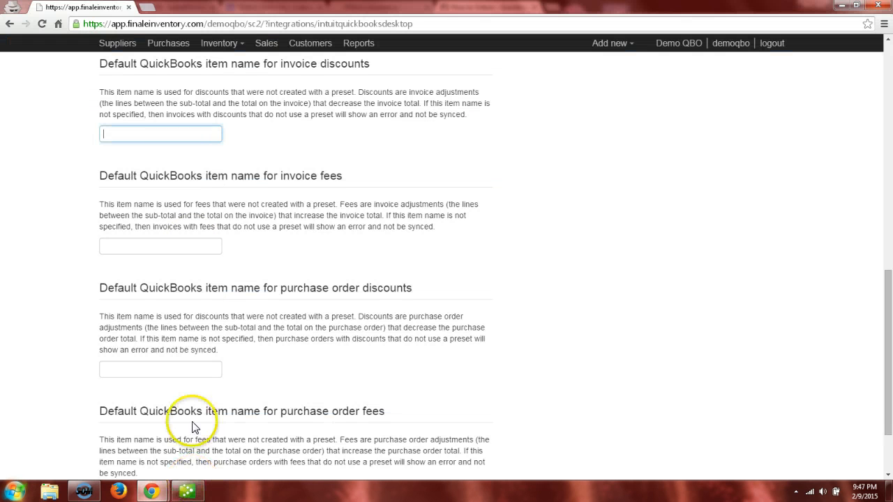
Finish editing the integration configuration and return to the sync screen
{"action": "scroll", "coordinate": [161, 369], "scroll_direction": "down", "scroll_amount": 3}
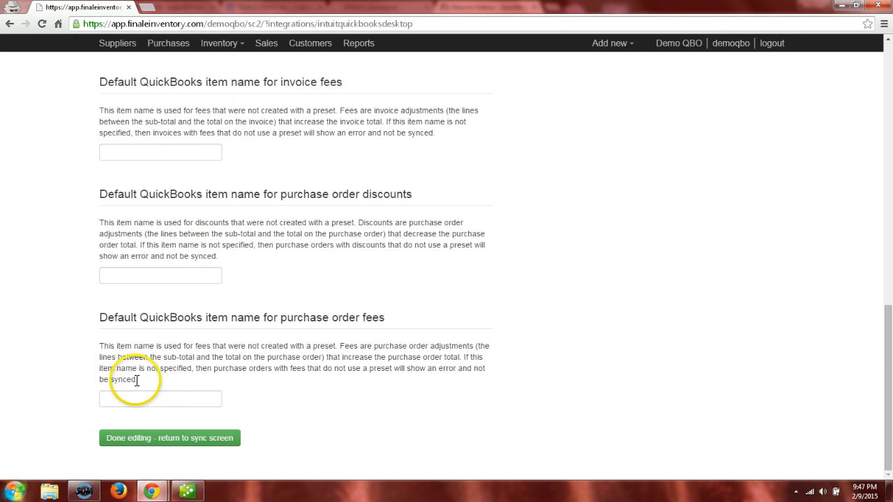
{"action": "left_click", "coordinate": [159, 440]}
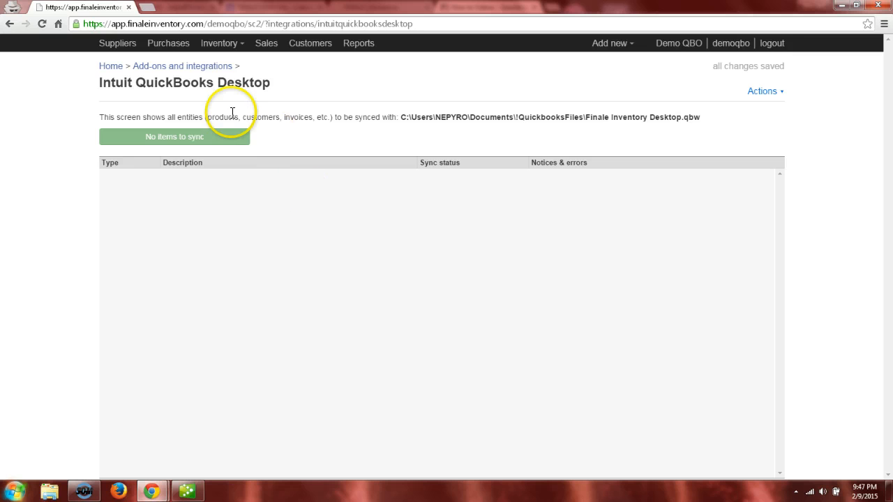
Open the Accounting section of Finale's application settings from the home page
{"action": "left_click", "coordinate": [112, 68]}
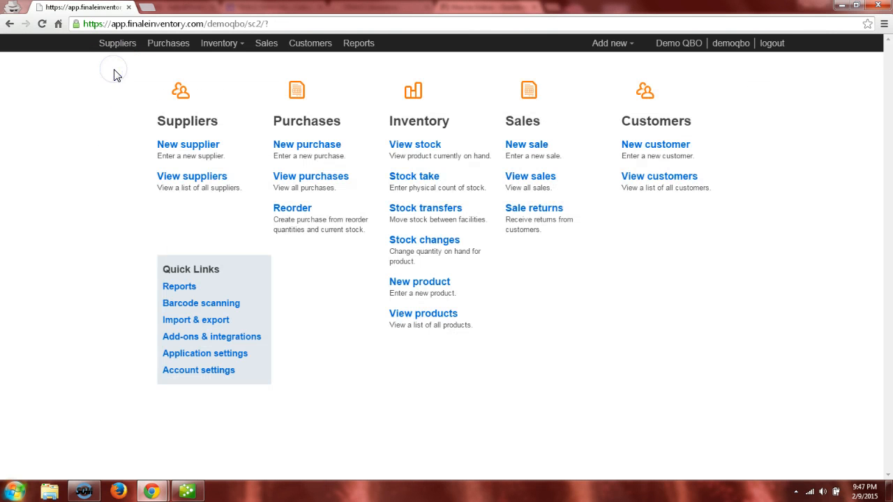
{"action": "left_click", "coordinate": [204, 355]}
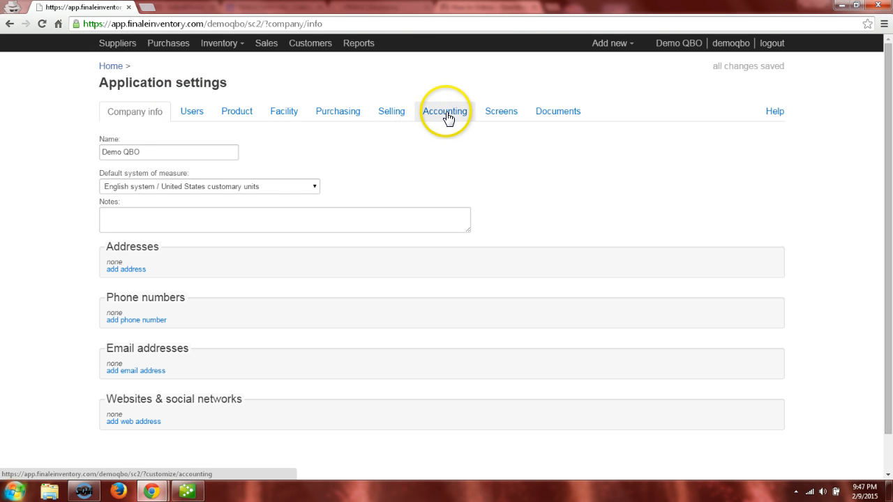
{"action": "left_click", "coordinate": [447, 117]}
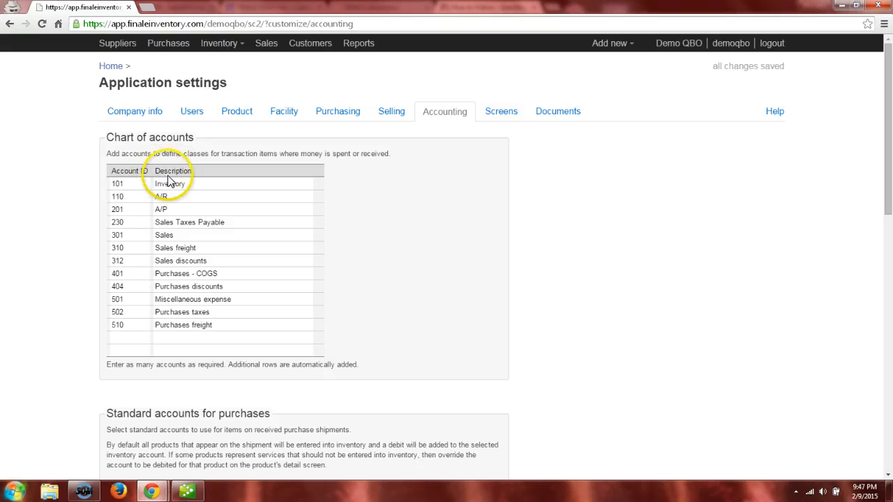
Select the Inventory account in Finale's chart of accounts, and switch to QuickBooks to select the matching Inventory account
{"action": "left_click", "coordinate": [188, 189]}
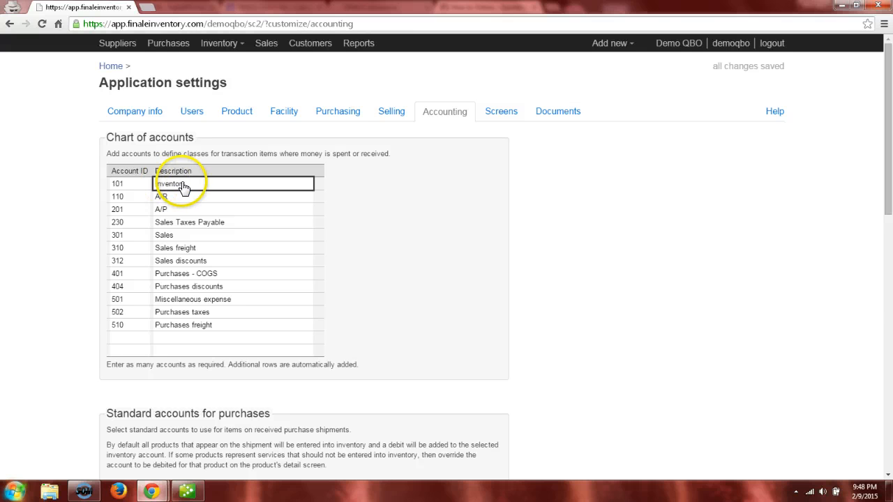
{"action": "left_click", "coordinate": [187, 493]}
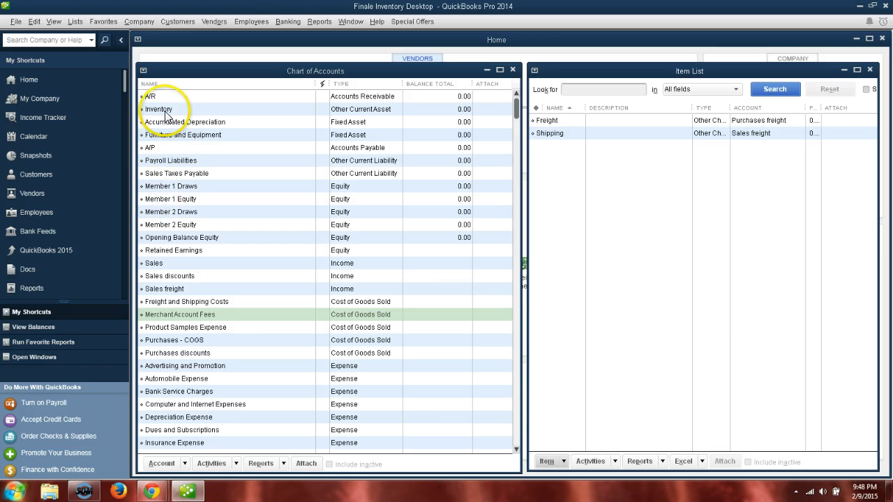
{"action": "left_click", "coordinate": [166, 111]}
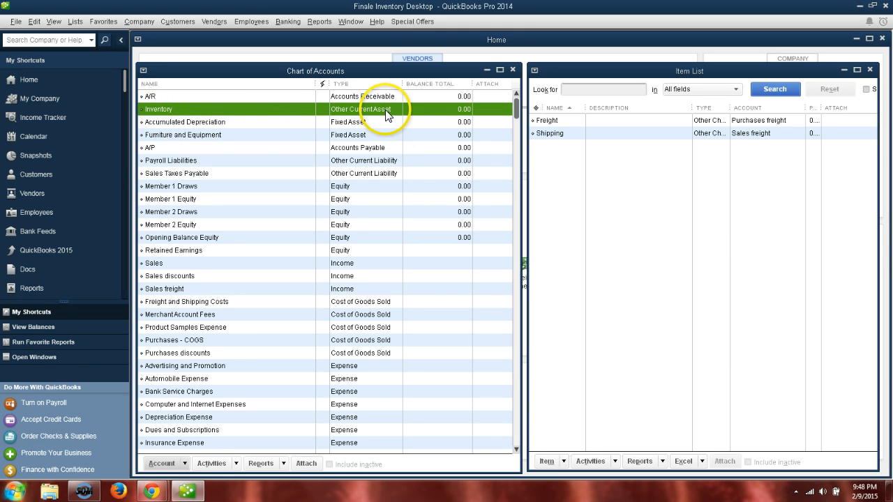
Compare the Inventory and A/R accounts in the QuickBooks chart of accounts with the account names in Finale's Accounting settings
{"action": "double_click", "coordinate": [174, 114]}
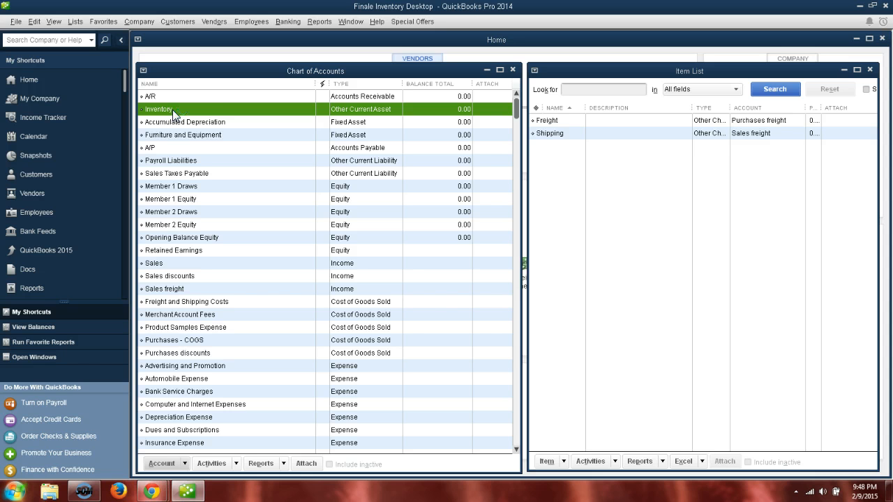
{"action": "left_click", "coordinate": [177, 113]}
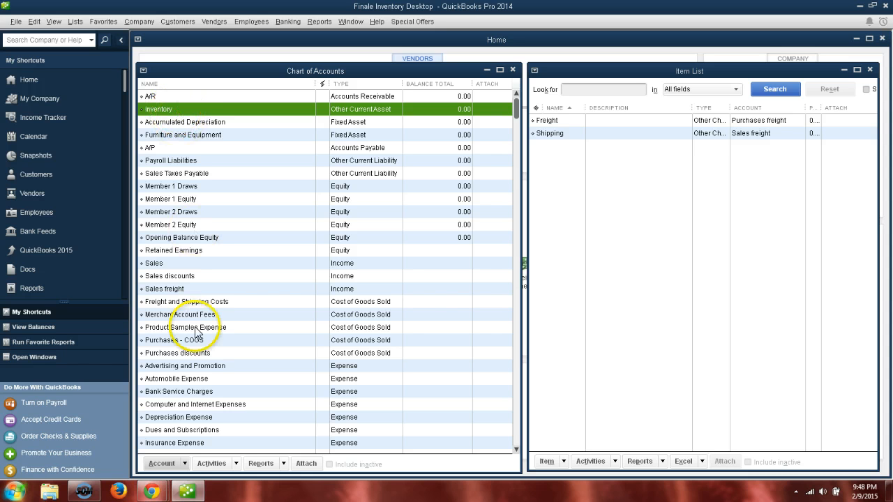
{"action": "left_click", "coordinate": [188, 493]}
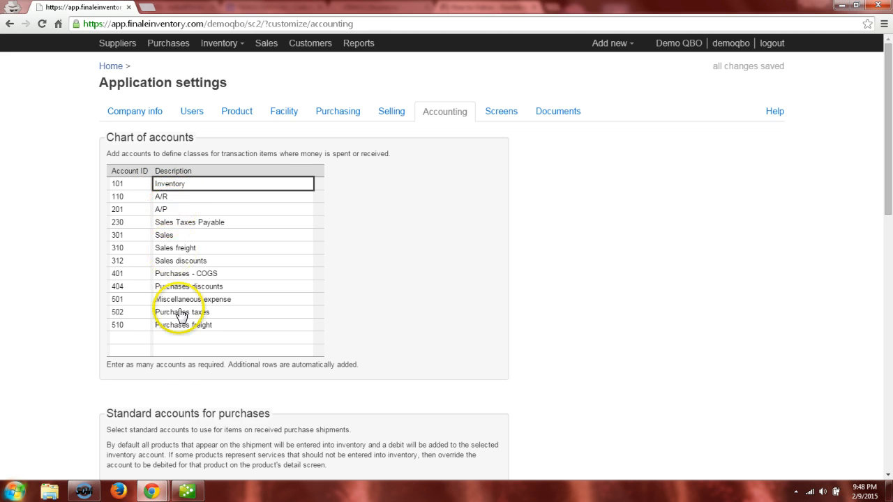
{"action": "left_click", "coordinate": [185, 494]}
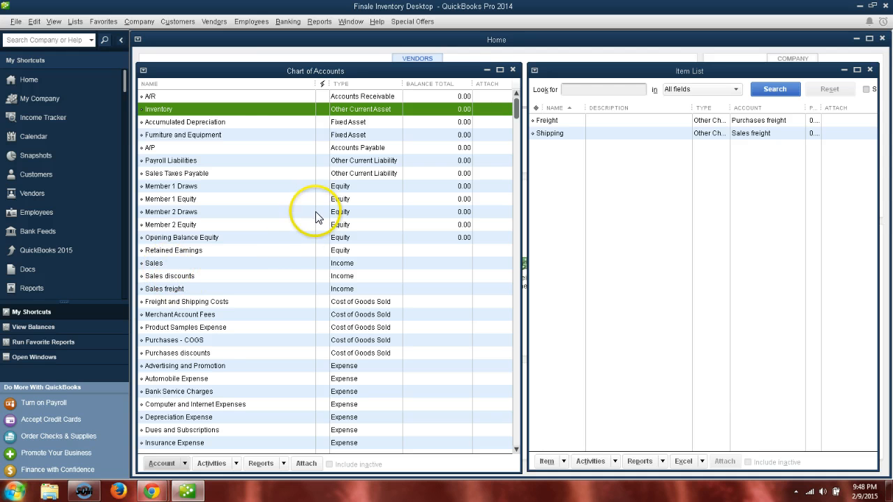
{"action": "left_click", "coordinate": [160, 98]}
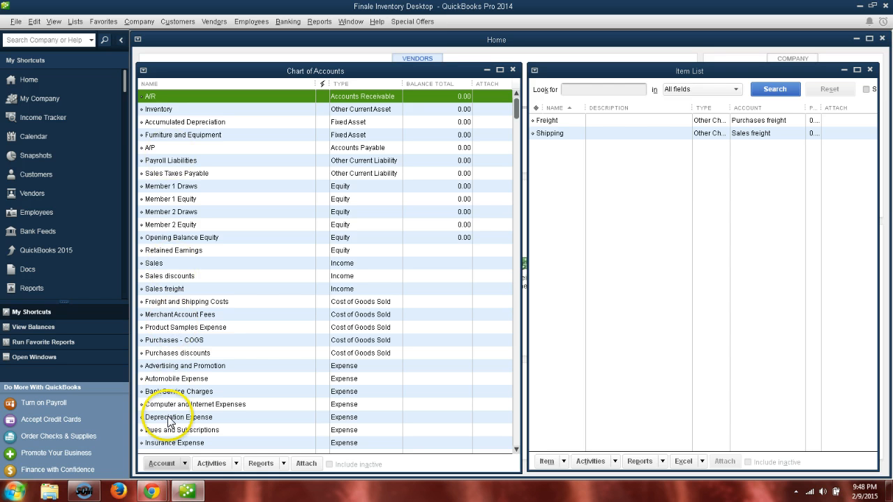
Switch to Finale and review the account choices for product inventory under the standard accounts for purchases, keeping 101 // Inventory
{"action": "left_click", "coordinate": [187, 491]}
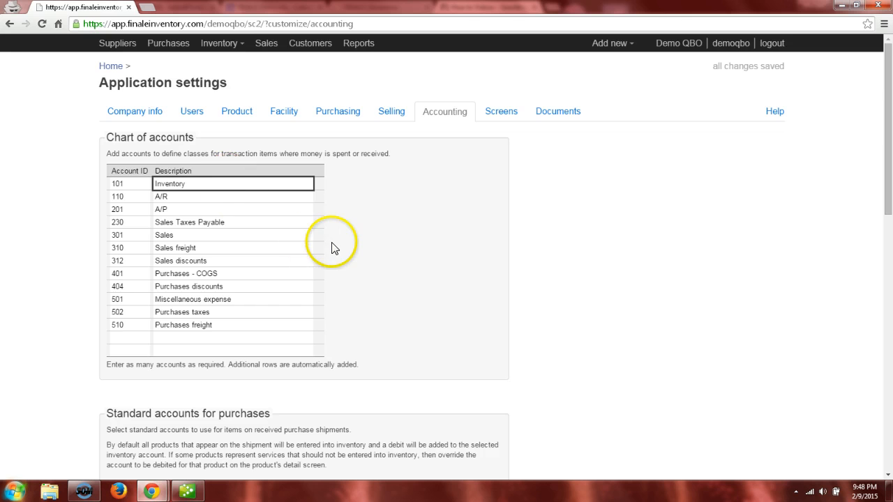
{"action": "scroll", "coordinate": [334, 246], "scroll_direction": "down", "scroll_amount": 4}
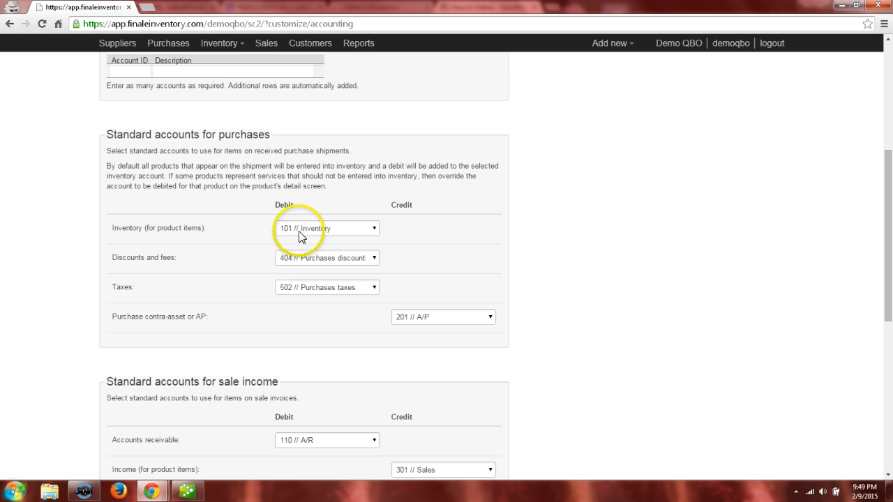
{"action": "scroll", "coordinate": [300, 233], "scroll_direction": "up", "scroll_amount": 3}
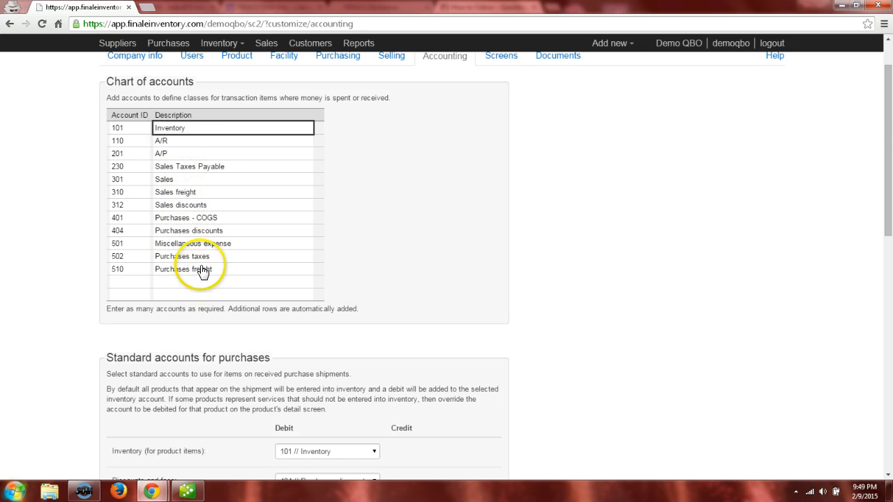
{"action": "scroll", "coordinate": [206, 265], "scroll_direction": "down", "scroll_amount": 2}
{"action": "left_click", "coordinate": [374, 341]}
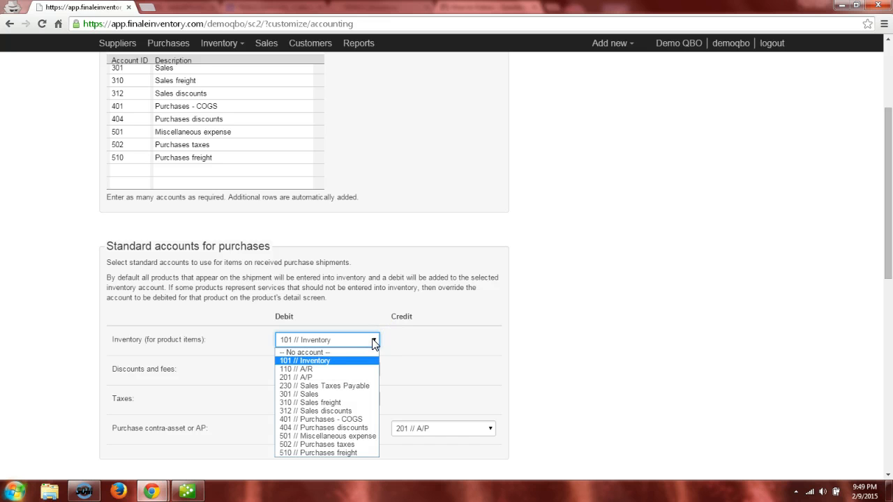
{"action": "left_click", "coordinate": [364, 359]}
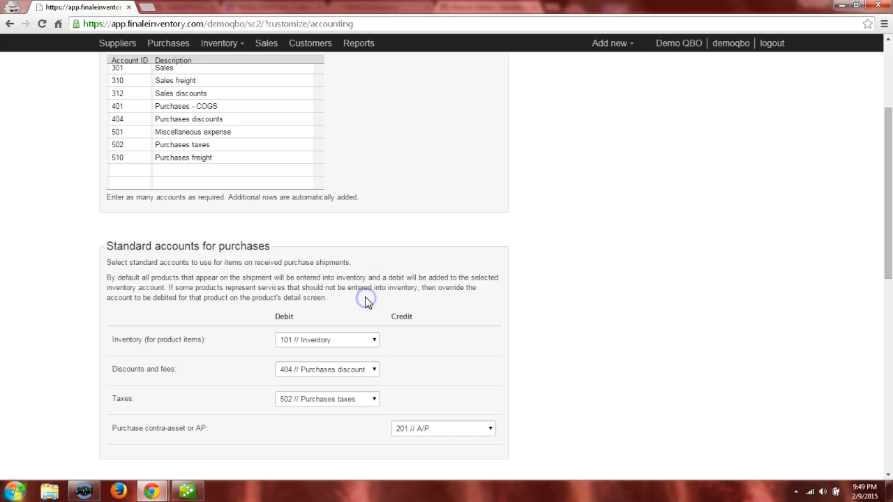
{"action": "scroll", "coordinate": [343, 254], "scroll_direction": "up", "scroll_amount": 3}
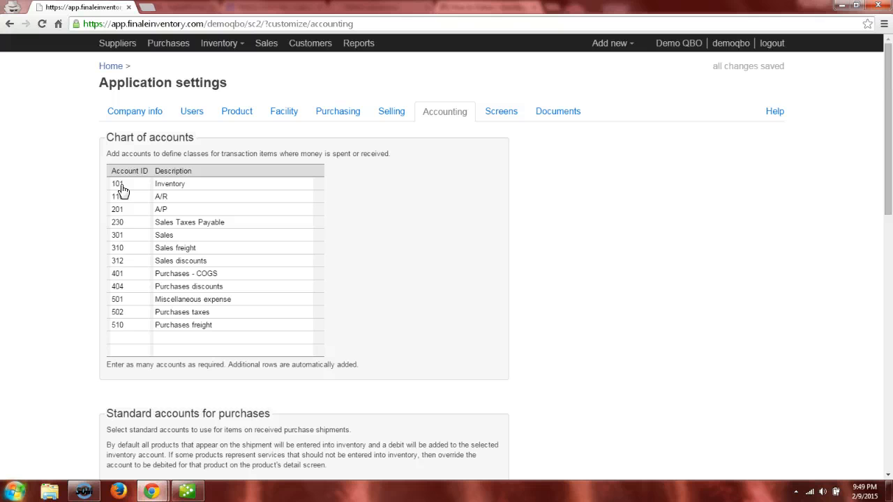
Examine the account ID and description of account 101 in Finale's chart of accounts
{"action": "left_click", "coordinate": [126, 188]}
{"action": "left_click", "coordinate": [130, 189]}
{"action": "left_click", "coordinate": [130, 189]}
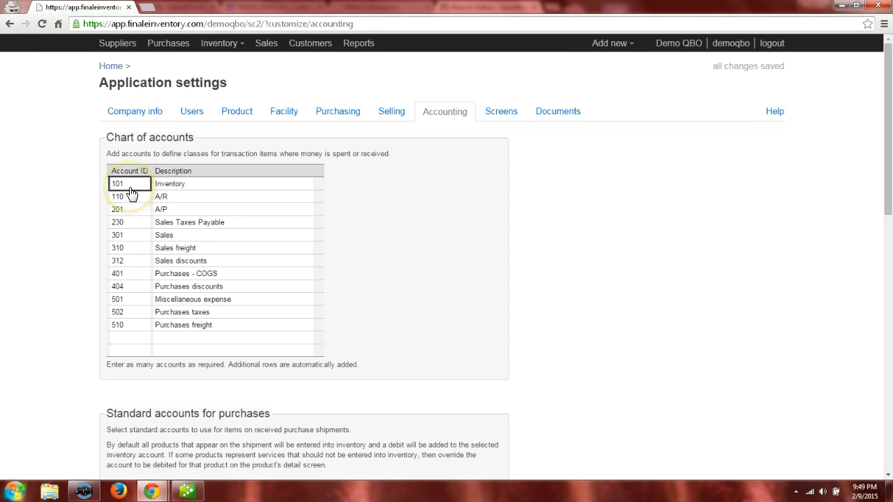
{"action": "left_click", "coordinate": [180, 188]}
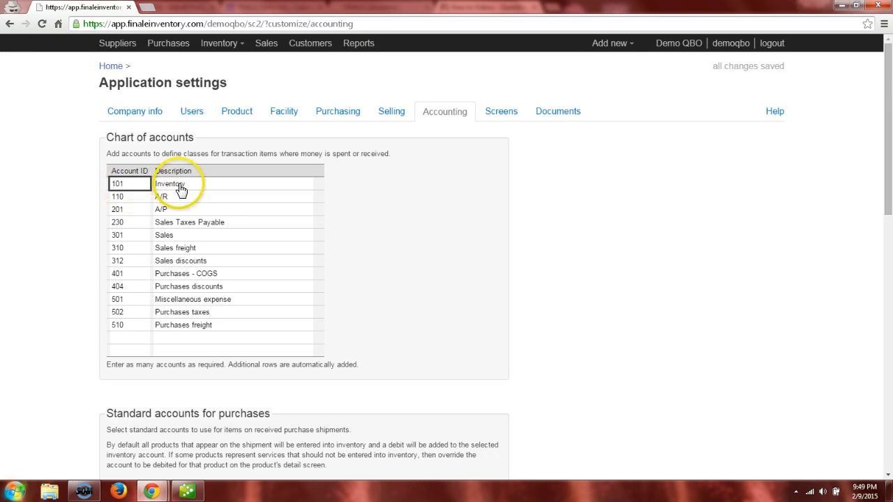
{"action": "left_click", "coordinate": [132, 190]}
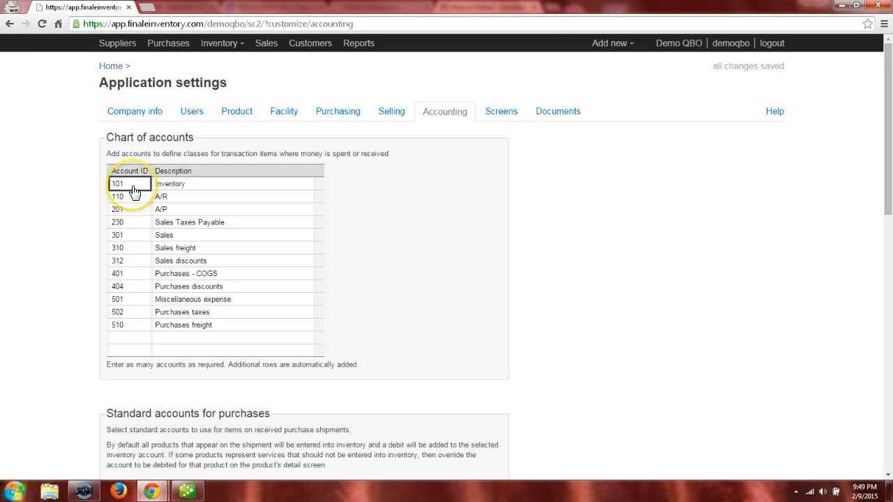
{"action": "left_click", "coordinate": [178, 183]}
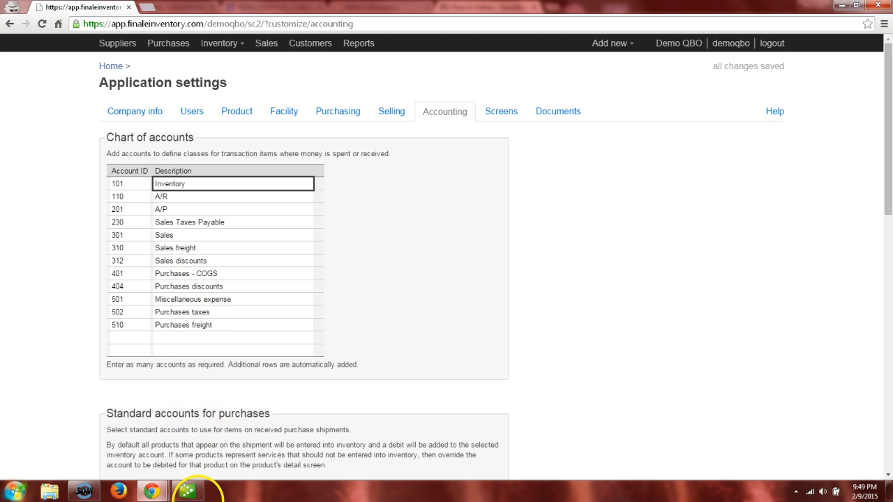
{"action": "mouse_move", "coordinate": [199, 498]}
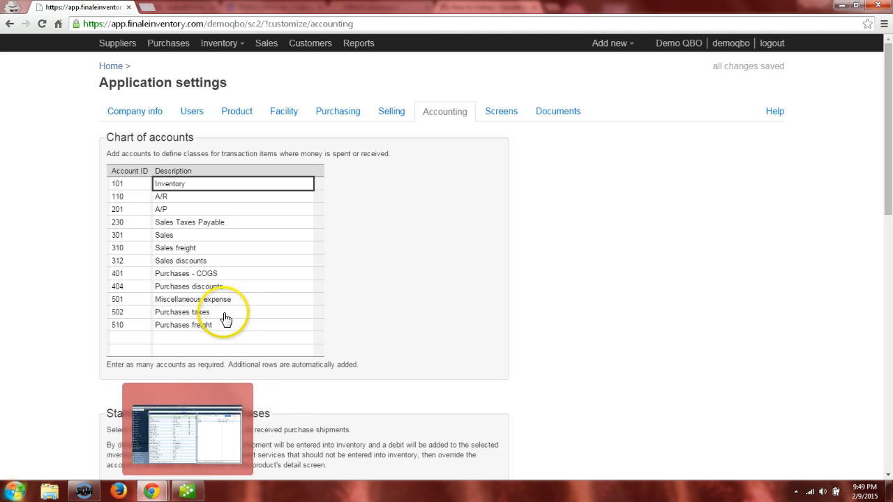
Review Finale's standard accounts for purchases, sale income and sale COGS, and select the matching Purchases - COGS account in QuickBooks
{"action": "scroll", "coordinate": [225, 319], "scroll_direction": "down", "scroll_amount": 3}
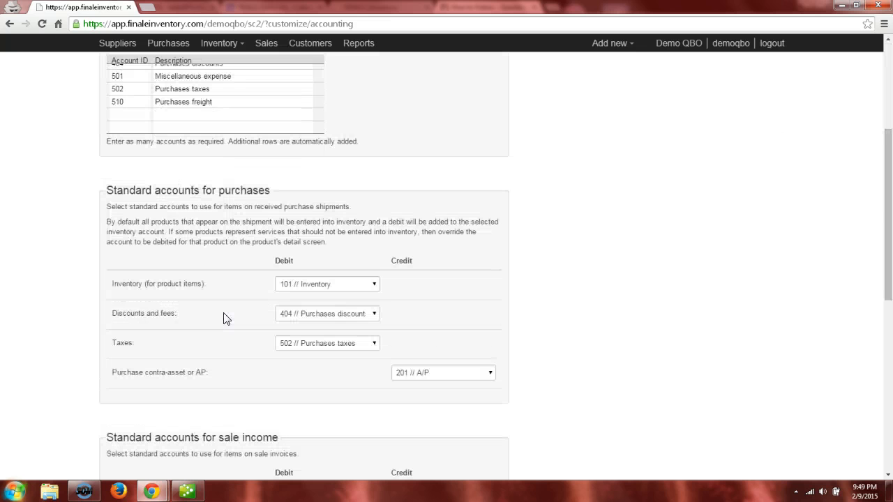
{"action": "scroll", "coordinate": [285, 287], "scroll_direction": "down", "scroll_amount": 3}
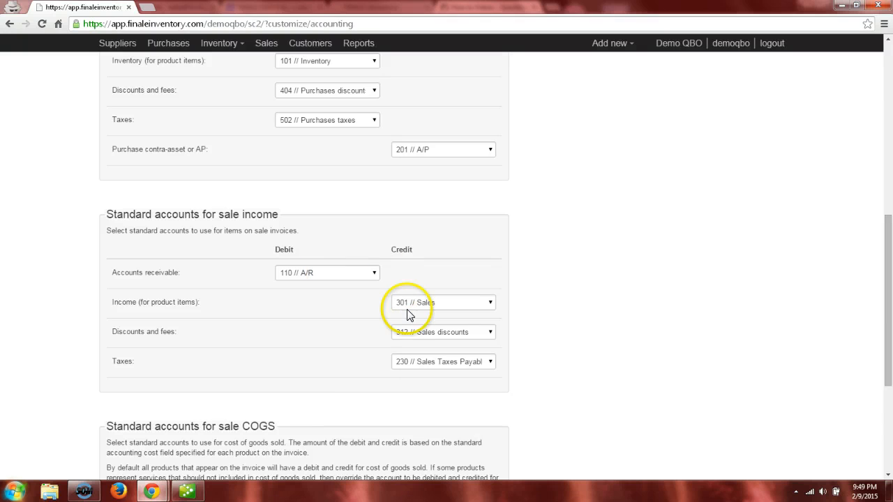
{"action": "scroll", "coordinate": [328, 397], "scroll_direction": "down", "scroll_amount": 3}
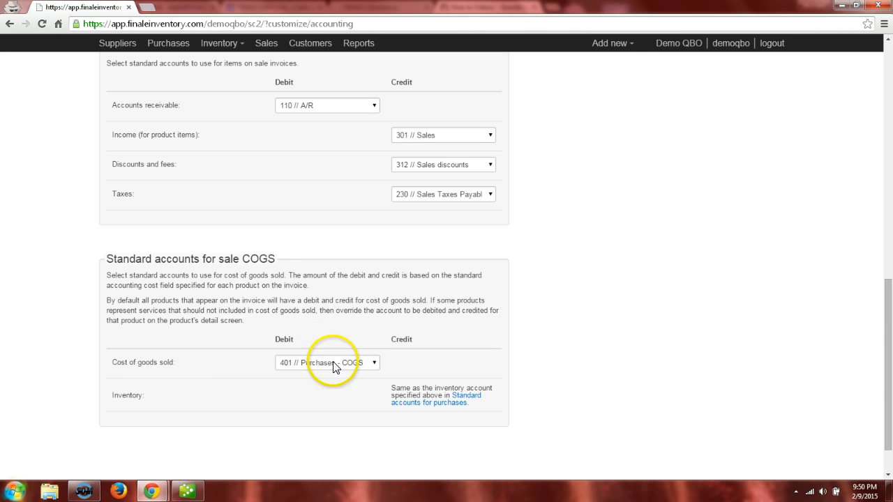
{"action": "left_click", "coordinate": [188, 491]}
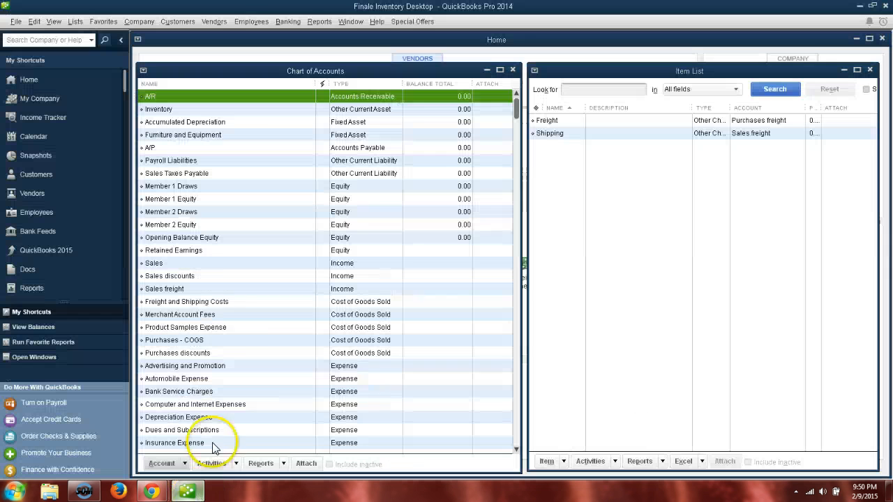
{"action": "left_click", "coordinate": [190, 342]}
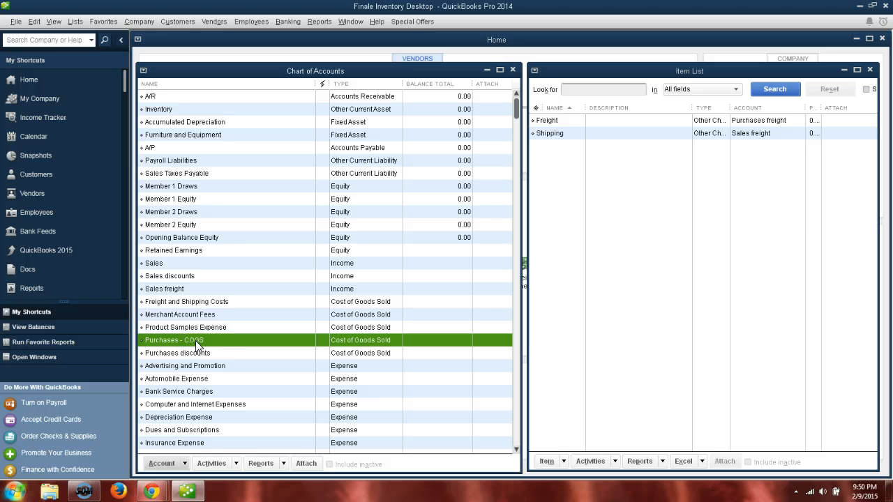
{"action": "left_click", "coordinate": [215, 334]}
Return to Finale and inspect the available debit accounts for product inventory in the standard purchase accounts
{"action": "left_click", "coordinate": [185, 490]}
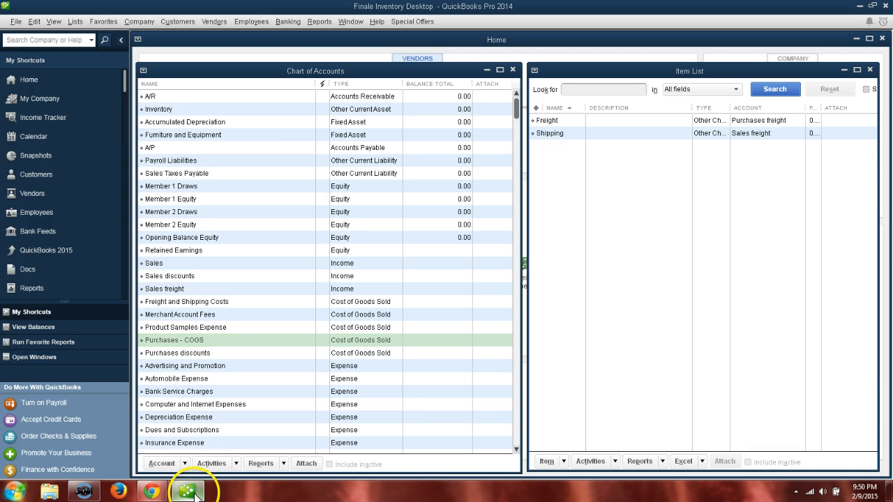
{"action": "scroll", "coordinate": [314, 242], "scroll_direction": "up", "scroll_amount": 15}
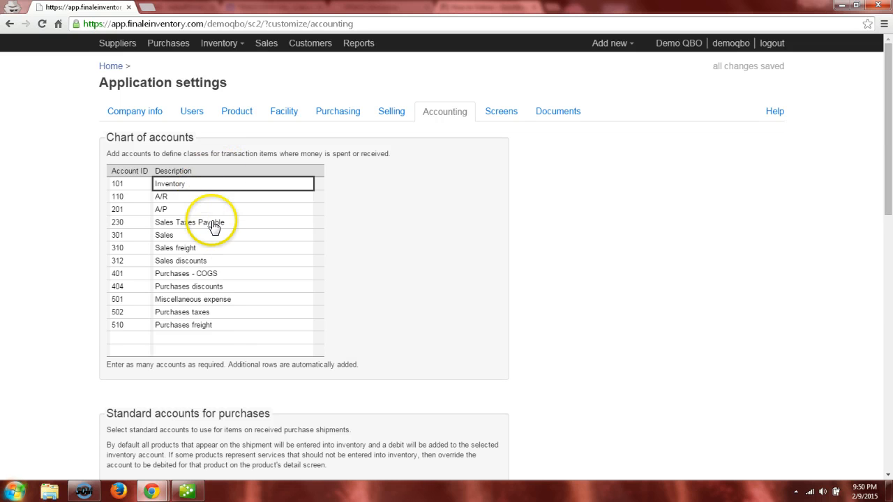
{"action": "scroll", "coordinate": [264, 339], "scroll_direction": "down", "scroll_amount": 2}
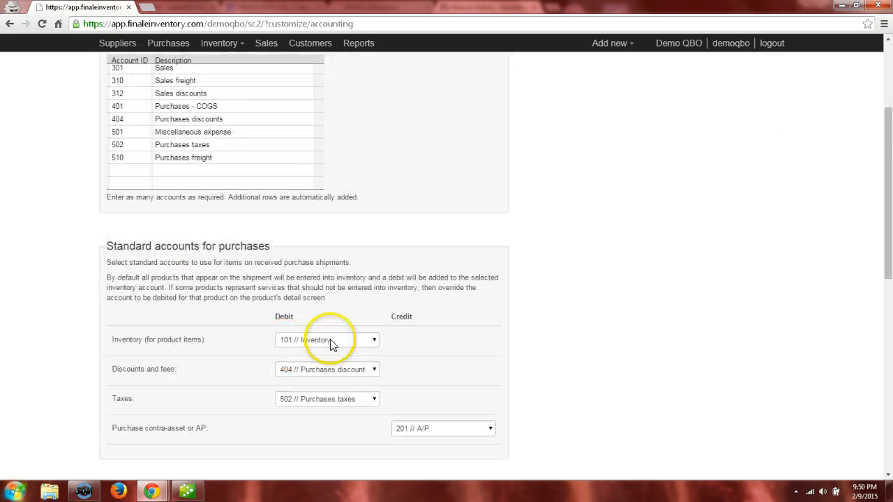
{"action": "left_click", "coordinate": [375, 342]}
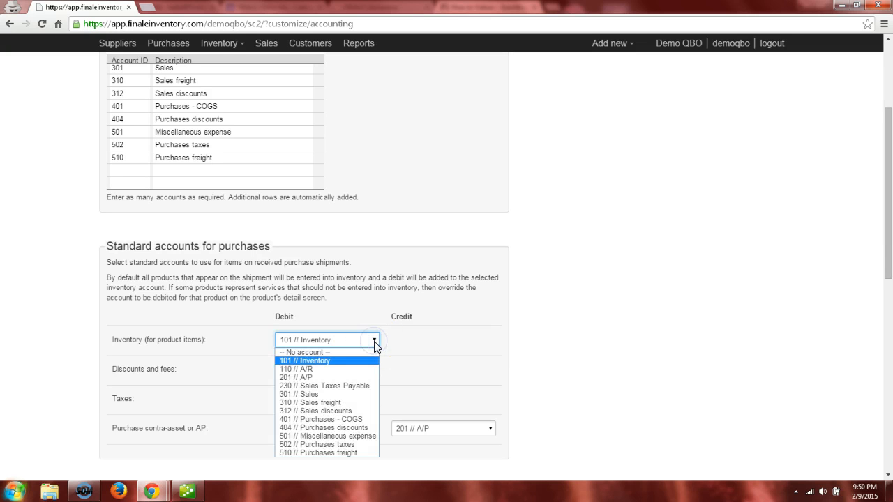
{"action": "left_click", "coordinate": [375, 342]}
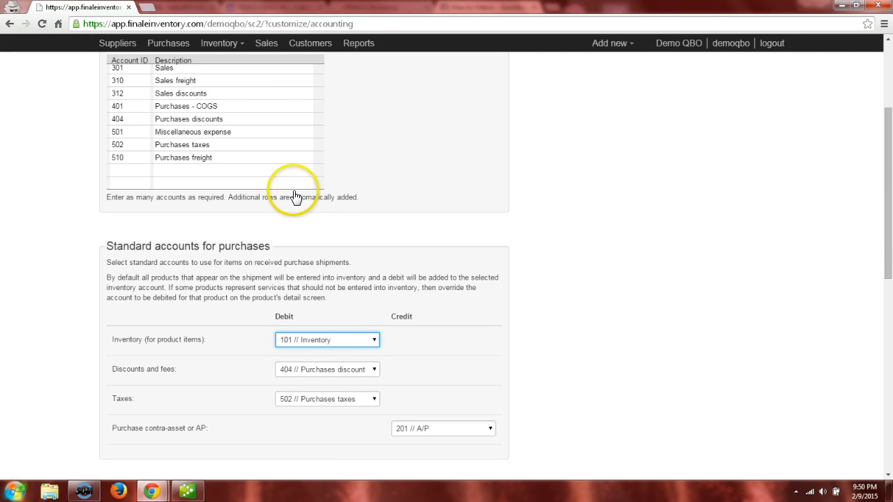
Change the description of account 101 in Finale's chart of accounts to Inventory Asset
{"action": "scroll", "coordinate": [293, 180], "scroll_direction": "up", "scroll_amount": 2}
{"action": "left_click", "coordinate": [215, 187]}
{"action": "left_click", "coordinate": [214, 183]}
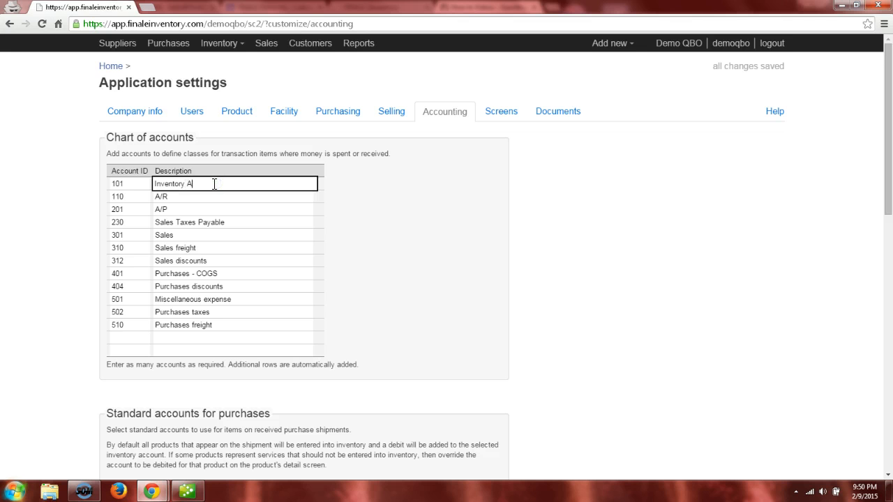
{"action": "type", "text": "Asset"}
{"action": "key", "text": "Return"}
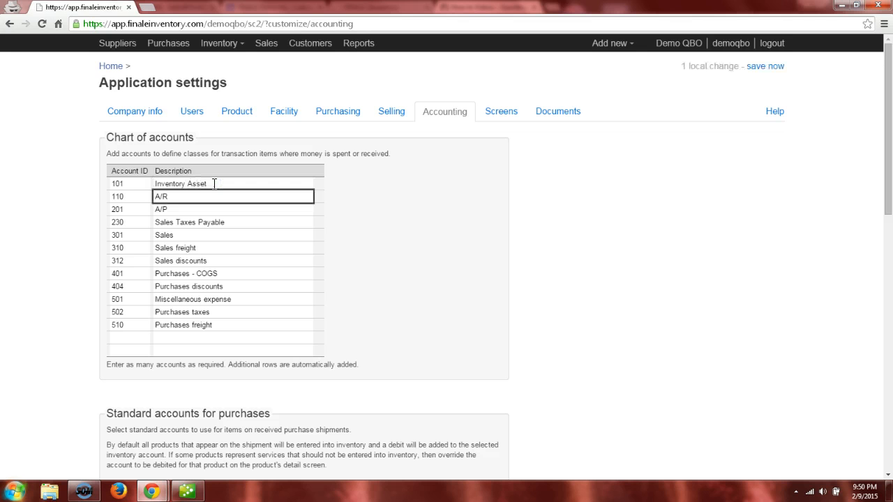
Check the new account 101 name among the product inventory choices in the standard accounts for purchases
{"action": "scroll", "coordinate": [525, 176], "scroll_direction": "down", "scroll_amount": 1}
{"action": "scroll", "coordinate": [524, 178], "scroll_direction": "down", "scroll_amount": 3}
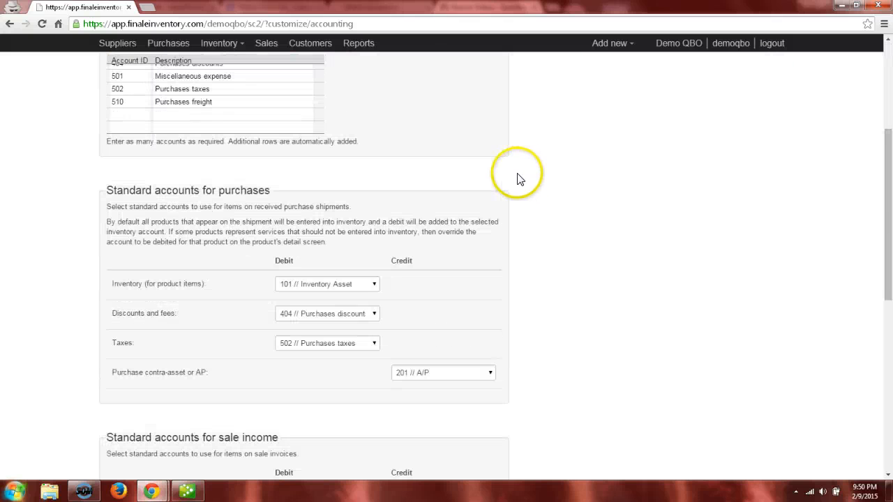
{"action": "left_click", "coordinate": [374, 288]}
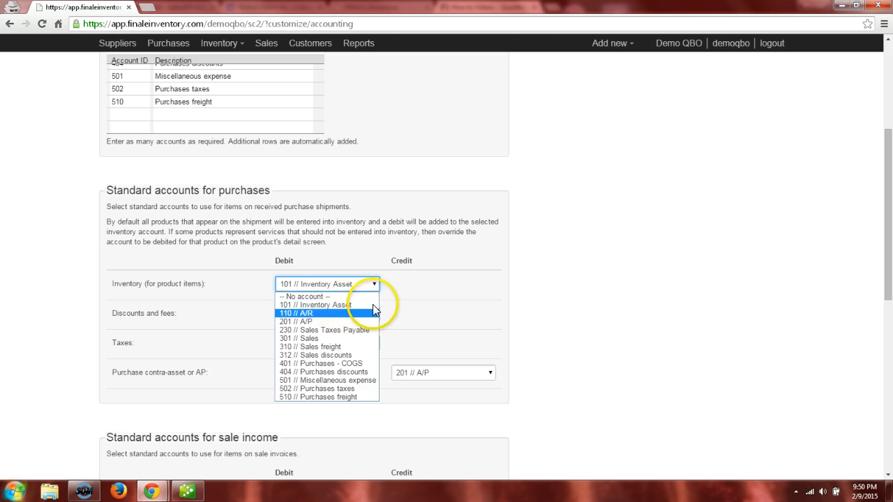
{"action": "left_click", "coordinate": [374, 282]}
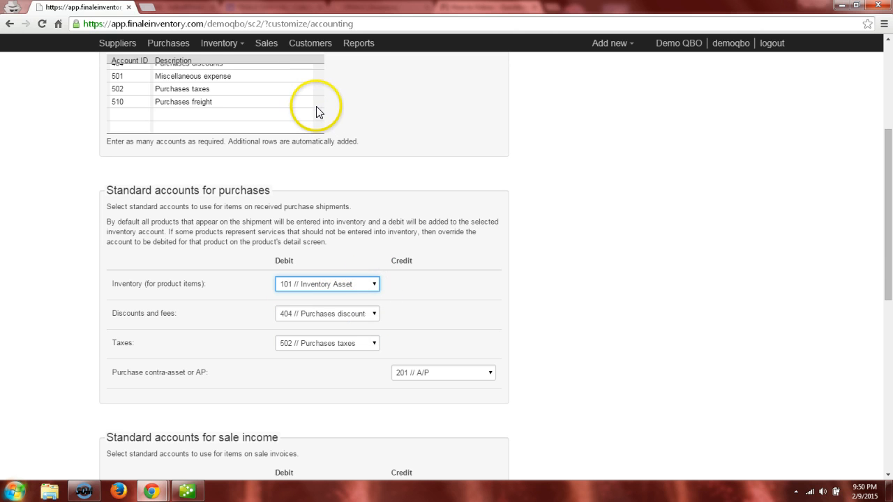
{"action": "scroll", "coordinate": [315, 113], "scroll_direction": "up", "scroll_amount": 3}
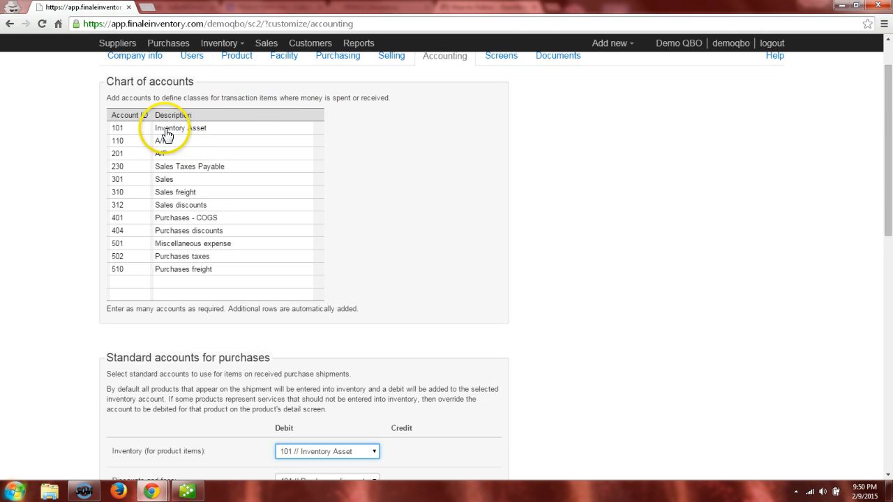
Switch to QuickBooks and rename the Inventory account in the chart of accounts as Inventory Asset, saving the edit
{"action": "left_click", "coordinate": [189, 492]}
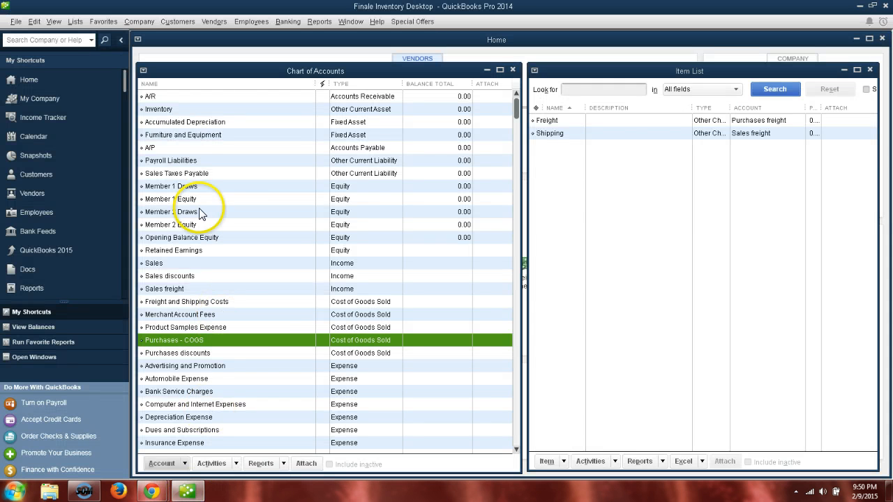
{"action": "left_click", "coordinate": [164, 112]}
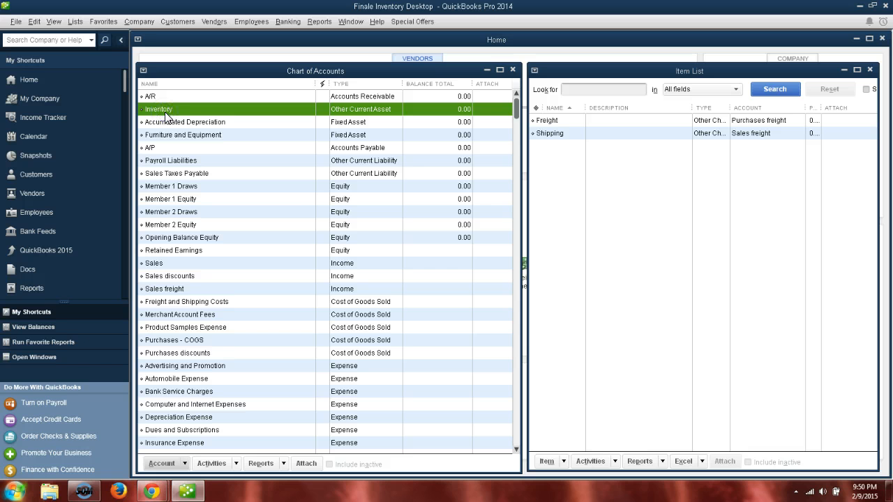
{"action": "right_click", "coordinate": [165, 114]}
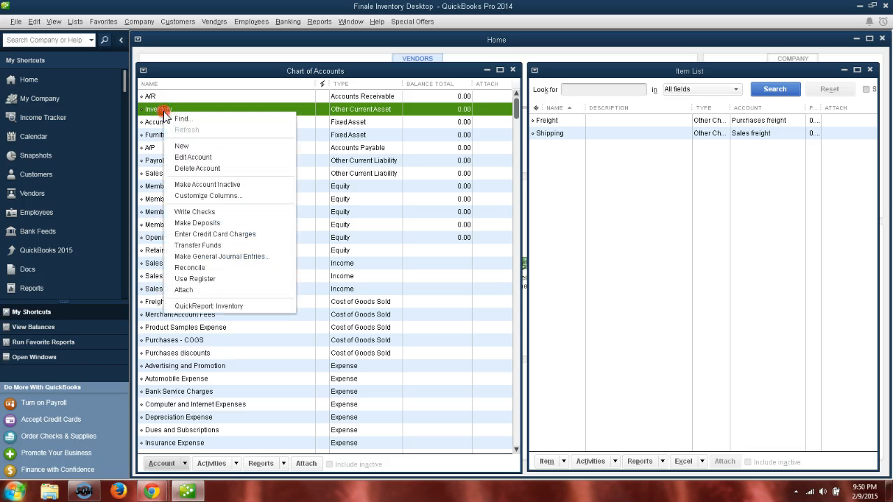
{"action": "left_click", "coordinate": [187, 157]}
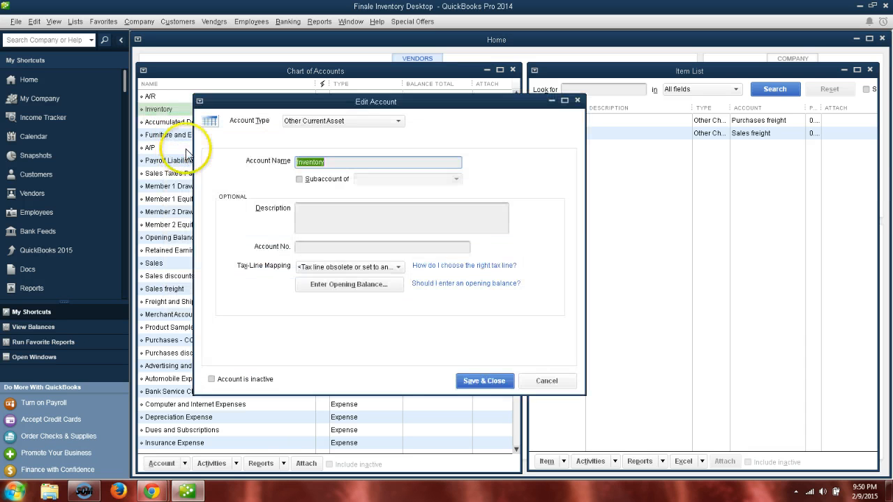
{"action": "left_click", "coordinate": [328, 161]}
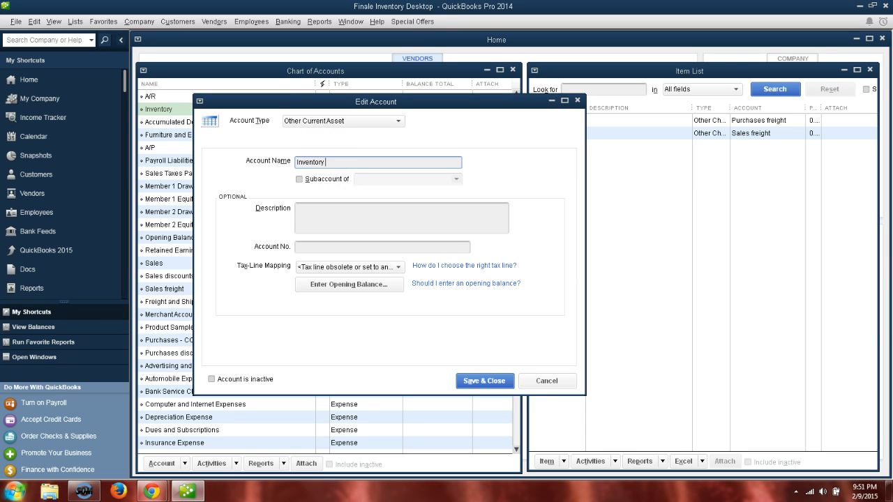
{"action": "type", "text": "Asset"}
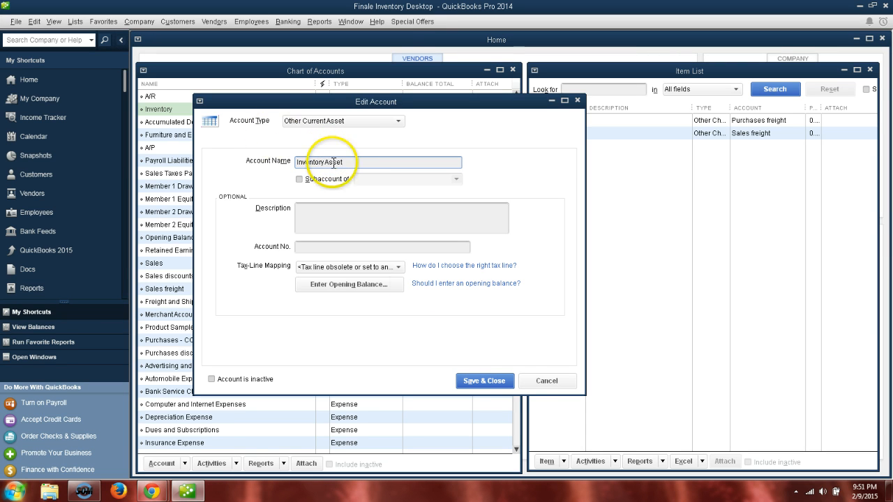
{"action": "left_click", "coordinate": [500, 382]}
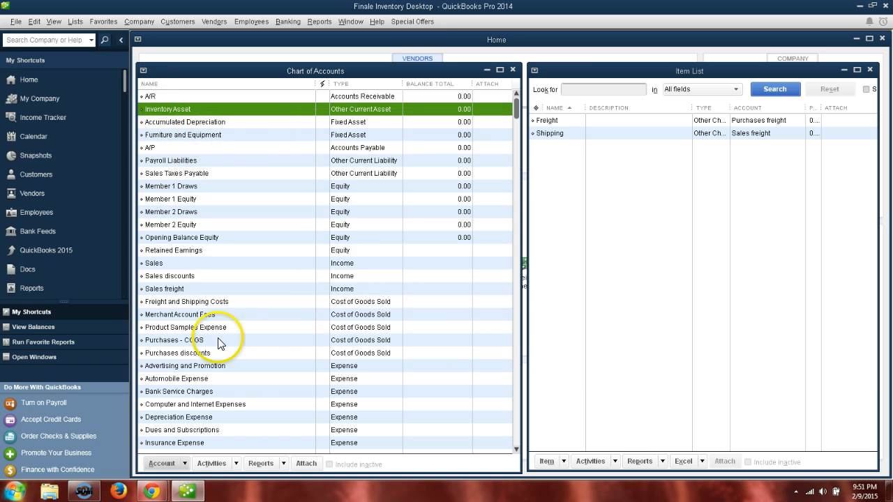
Return to Finale and save the pending change in the accounting settings
{"action": "left_click", "coordinate": [188, 492]}
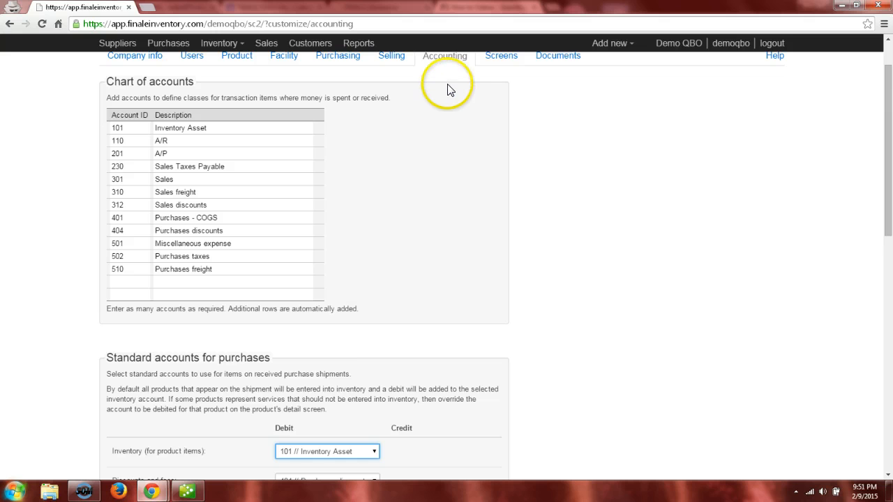
{"action": "scroll", "coordinate": [456, 83], "scroll_direction": "up", "scroll_amount": 1}
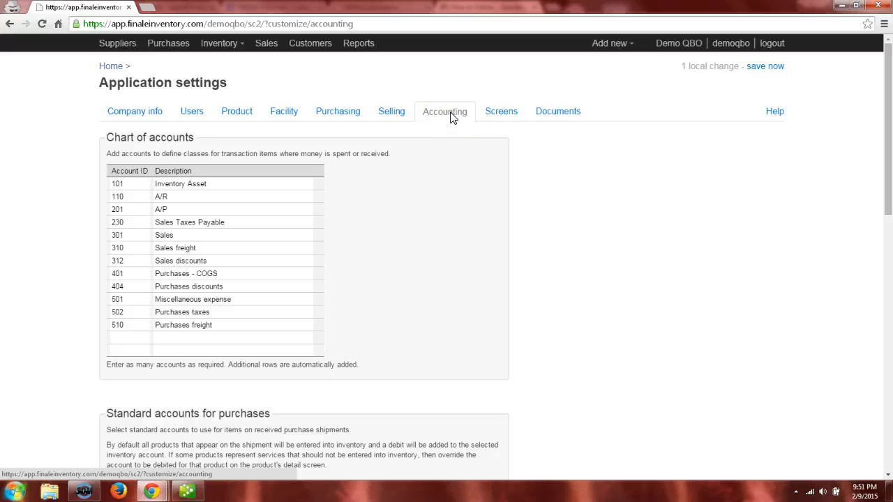
{"action": "left_click", "coordinate": [765, 67]}
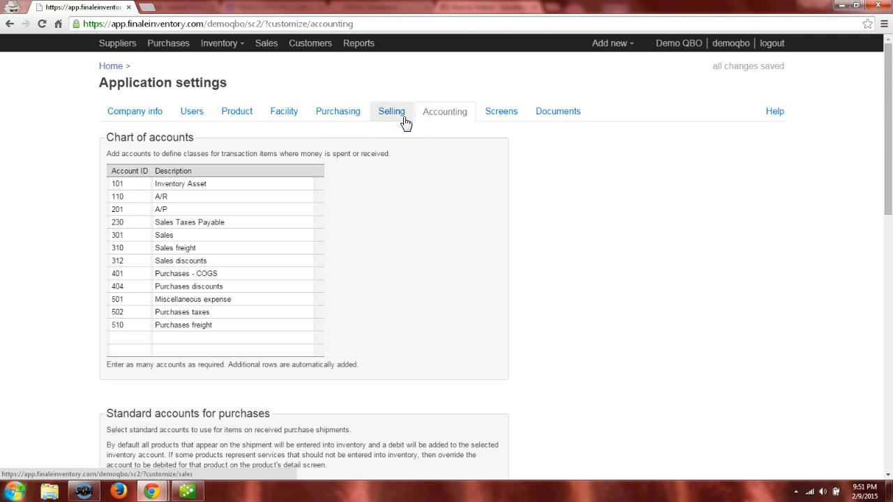
Open Finale's purchasing settings and examine the name of the Freight entry under Discounts & fees
{"action": "left_click", "coordinate": [346, 119]}
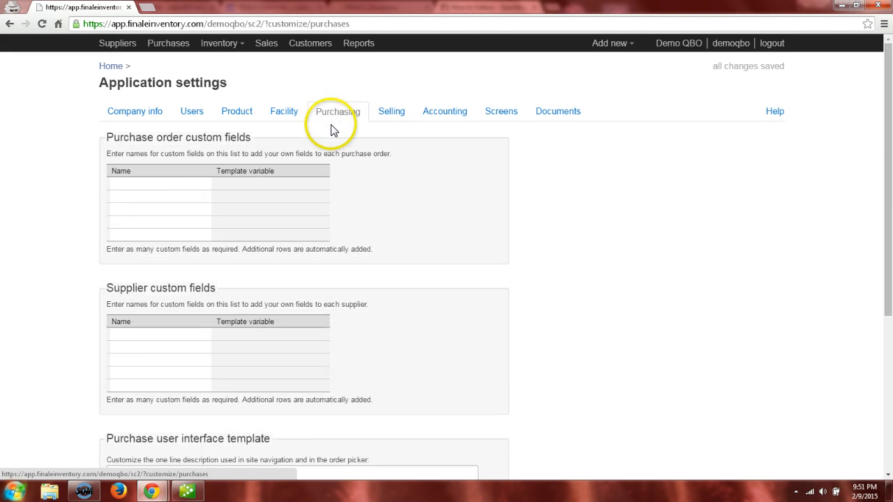
{"action": "scroll", "coordinate": [245, 146], "scroll_direction": "down", "scroll_amount": 1}
{"action": "scroll", "coordinate": [245, 147], "scroll_direction": "down", "scroll_amount": 3}
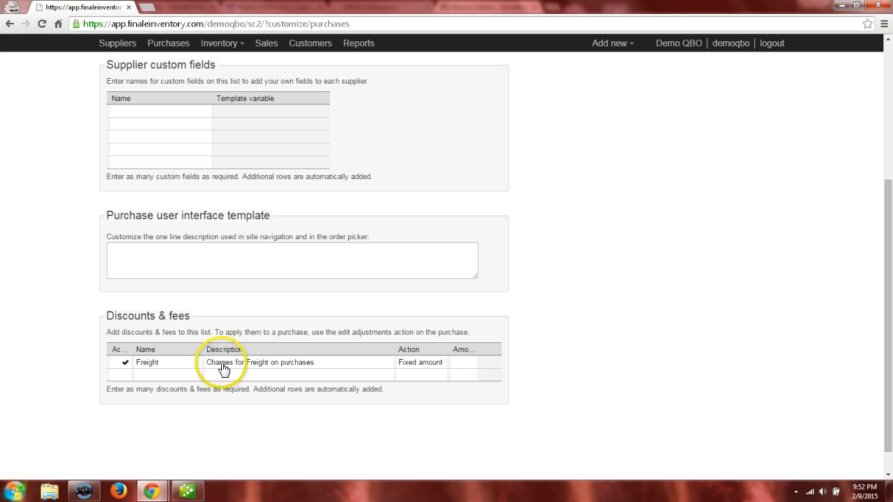
{"action": "left_click", "coordinate": [173, 368]}
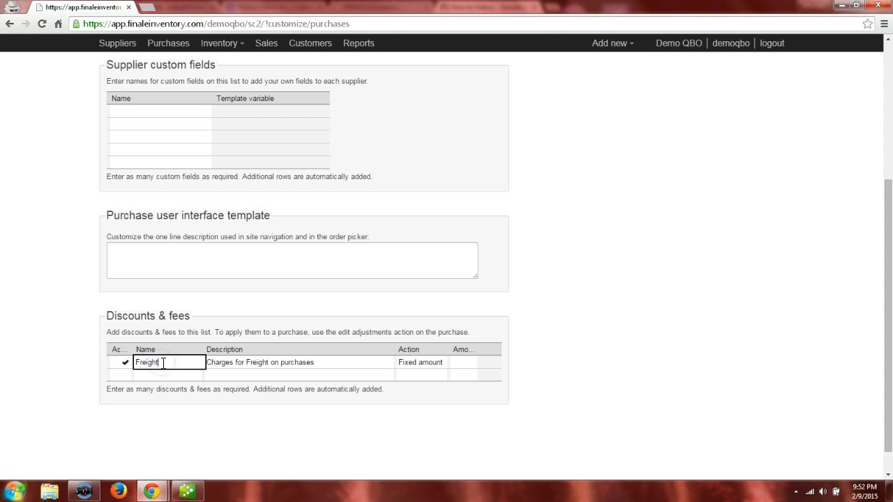
{"action": "left_click_drag", "start_coordinate": [164, 367], "coordinate": [127, 363]}
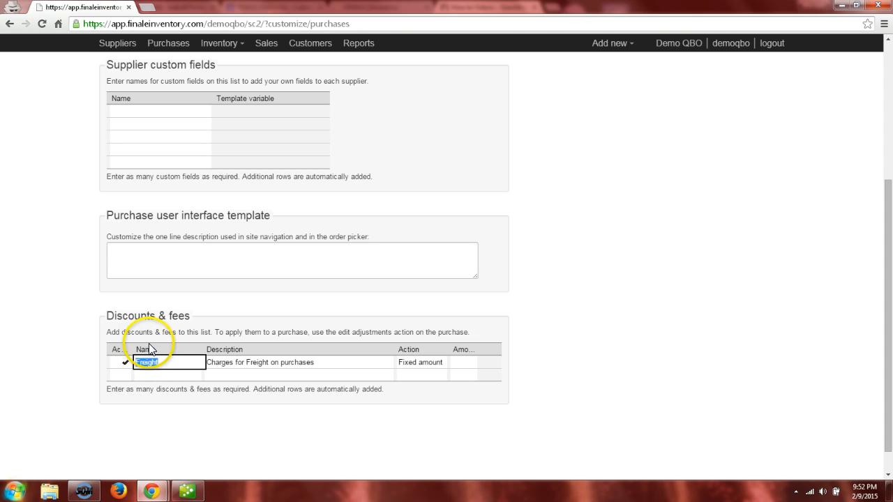
{"action": "left_click", "coordinate": [150, 346]}
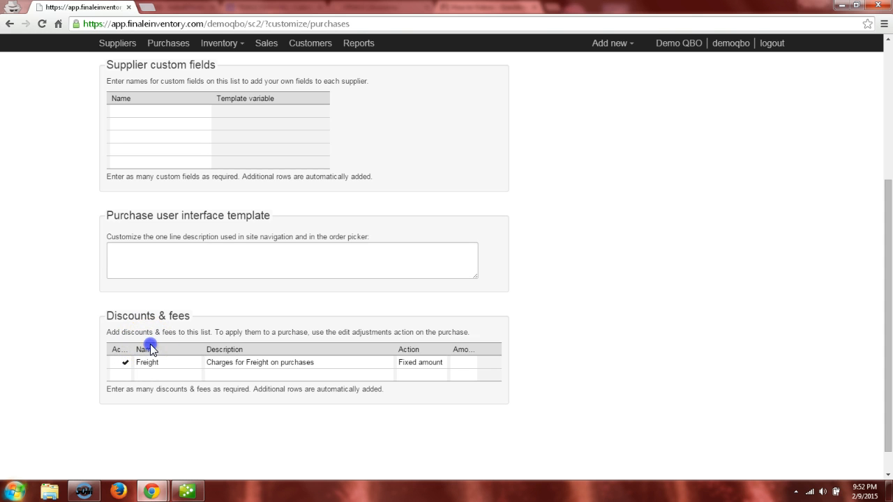
Switch to QuickBooks, close the open Item List and Chart of Accounts, and reopen the Item List
{"action": "left_click", "coordinate": [199, 492]}
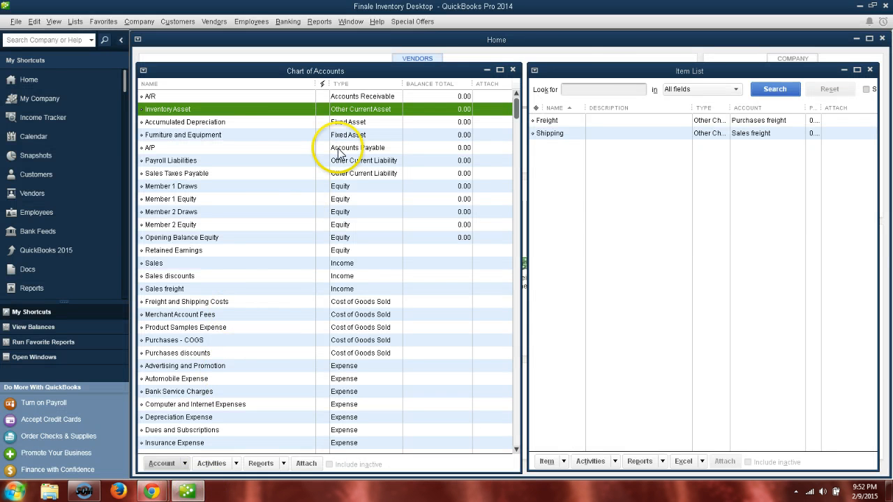
{"action": "left_click", "coordinate": [629, 75]}
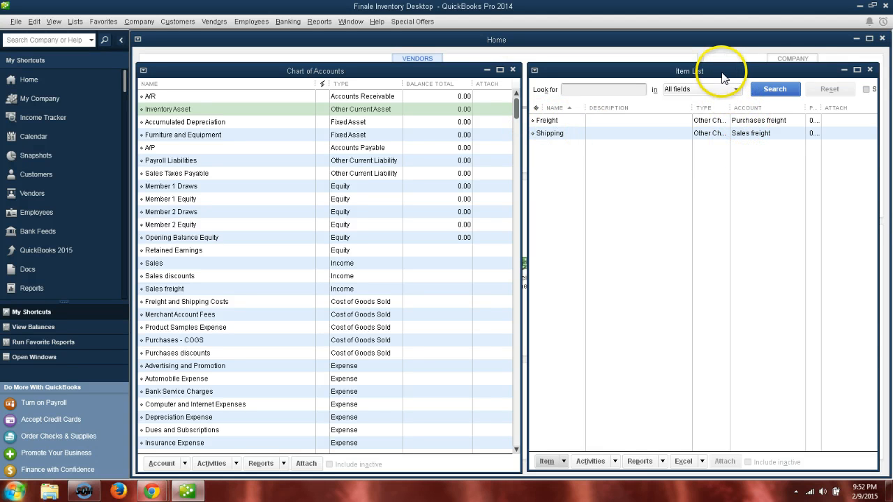
{"action": "left_click", "coordinate": [870, 70]}
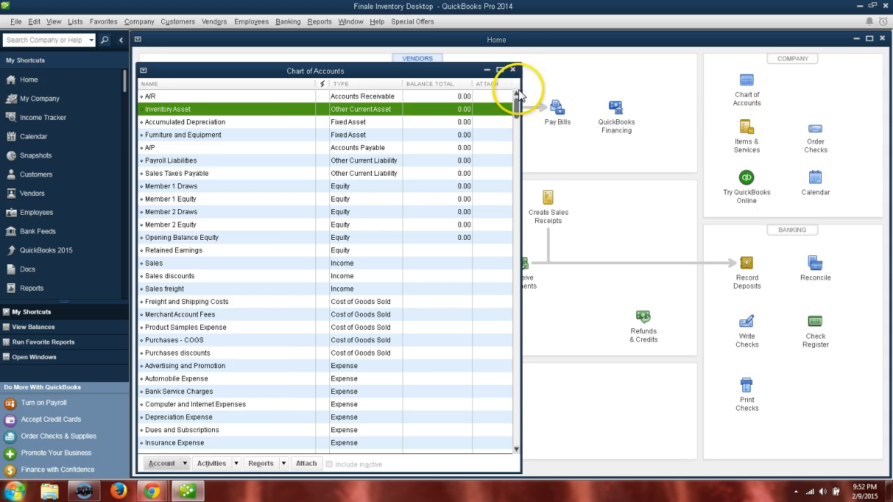
{"action": "left_click", "coordinate": [513, 69]}
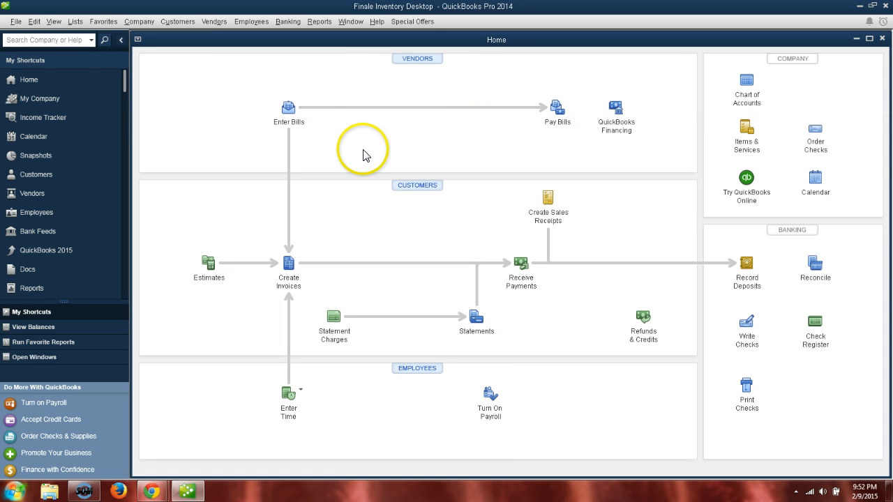
{"action": "left_click", "coordinate": [75, 22]}
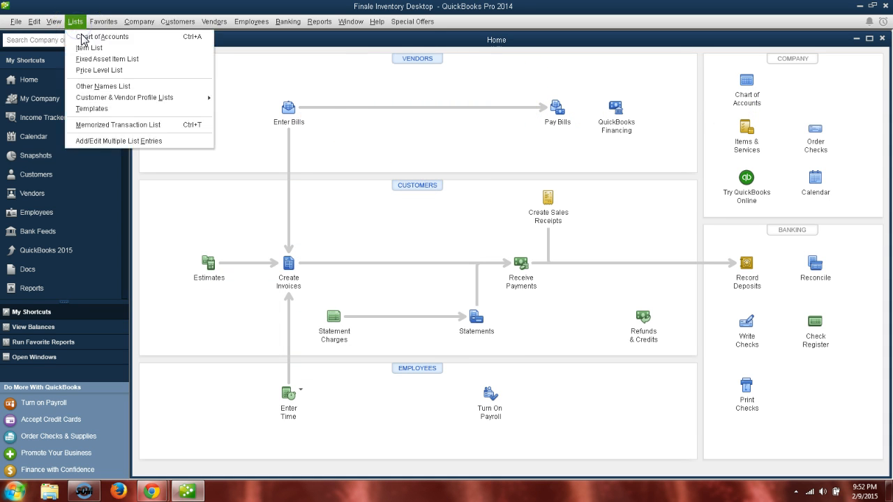
{"action": "left_click", "coordinate": [89, 48]}
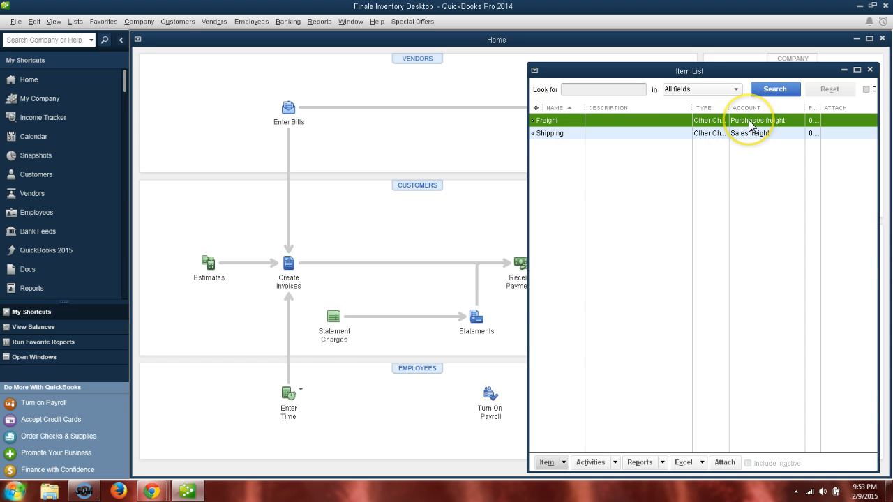
Open the Freight item for editing in QuickBooks and compare its name with Finale's purchasing discounts and fees entry
{"action": "right_click", "coordinate": [552, 120]}
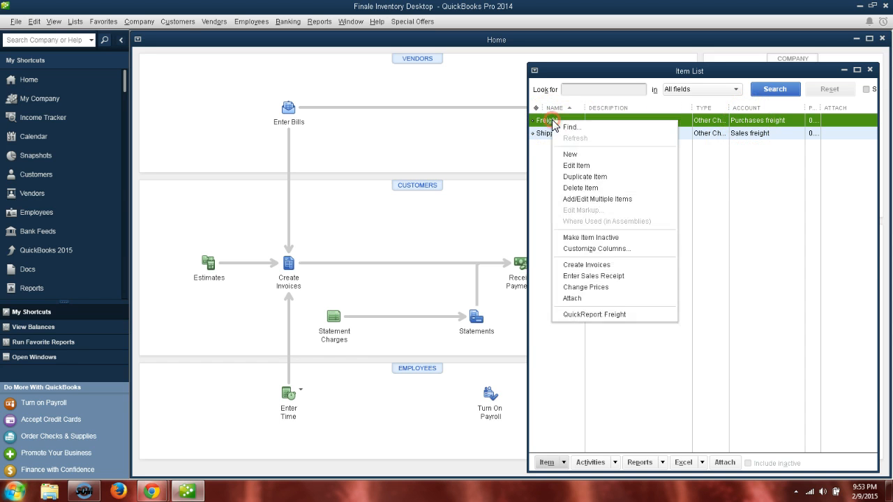
{"action": "left_click", "coordinate": [578, 167]}
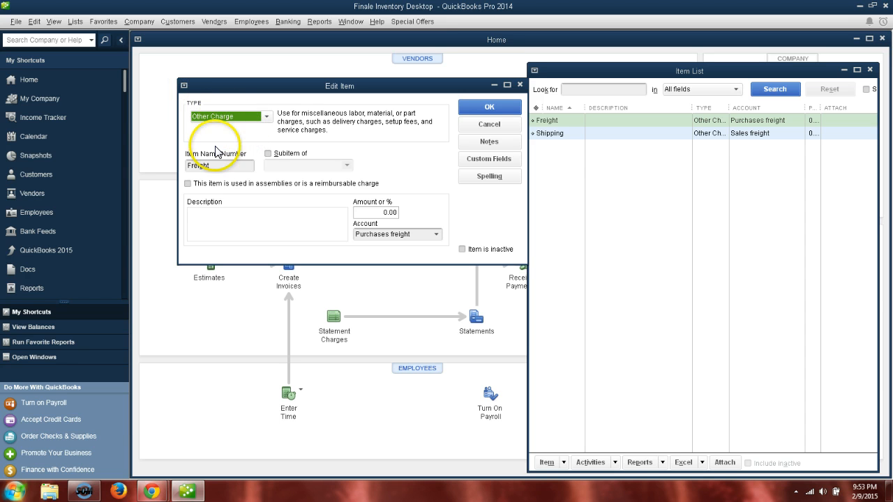
{"action": "left_click_drag", "start_coordinate": [218, 167], "coordinate": [170, 170]}
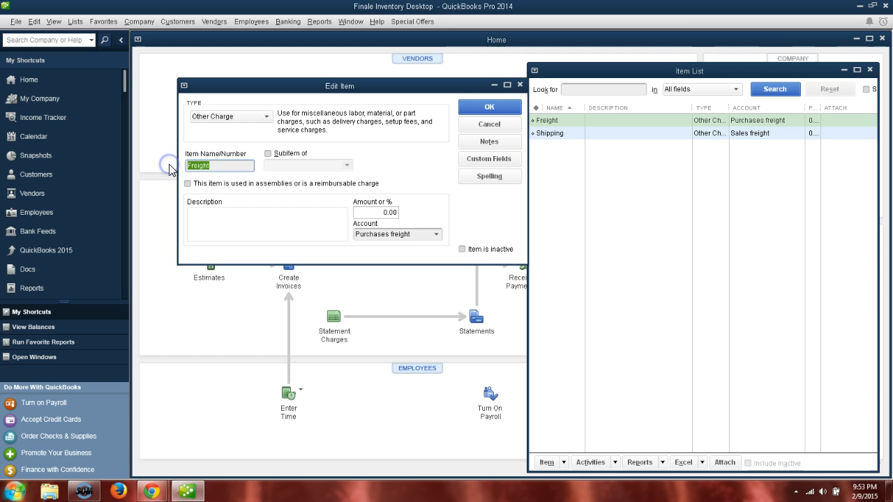
{"action": "left_click", "coordinate": [187, 491]}
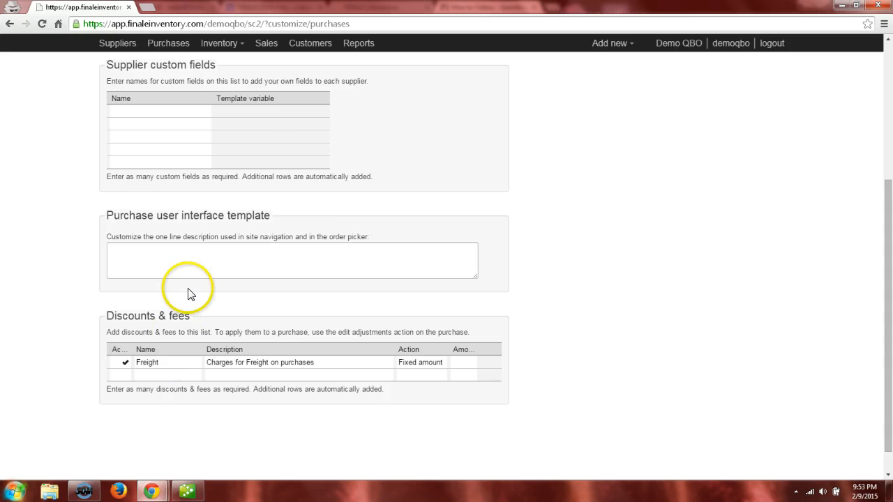
{"action": "scroll", "coordinate": [189, 293], "scroll_direction": "up", "scroll_amount": 3}
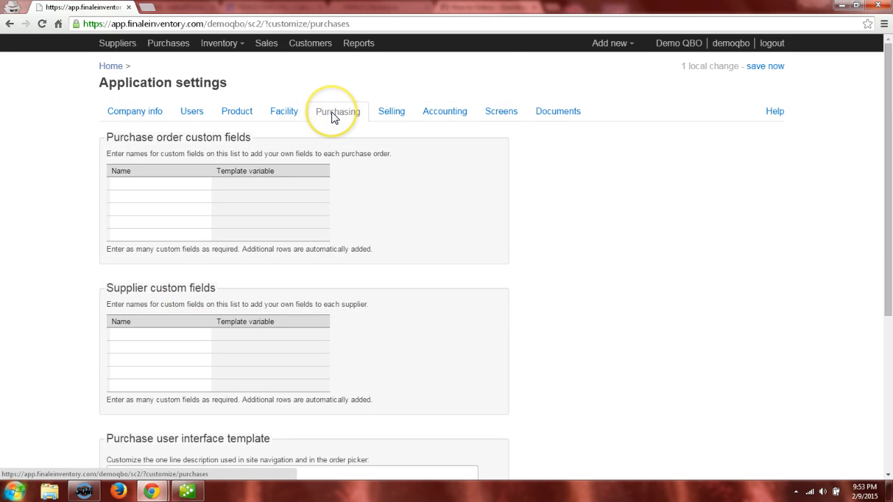
{"action": "scroll", "coordinate": [332, 114], "scroll_direction": "down", "scroll_amount": 3}
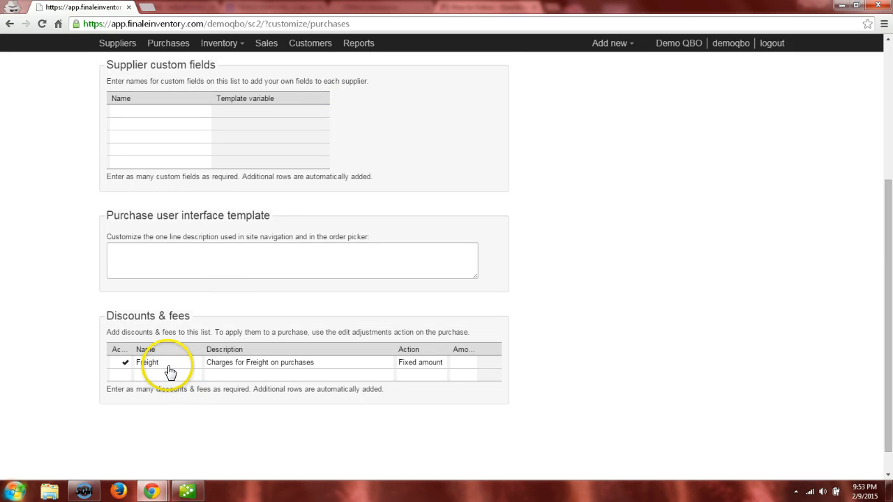
Return to QuickBooks, check the Freight item's name and account, and accept the item without changes
{"action": "left_click", "coordinate": [187, 492]}
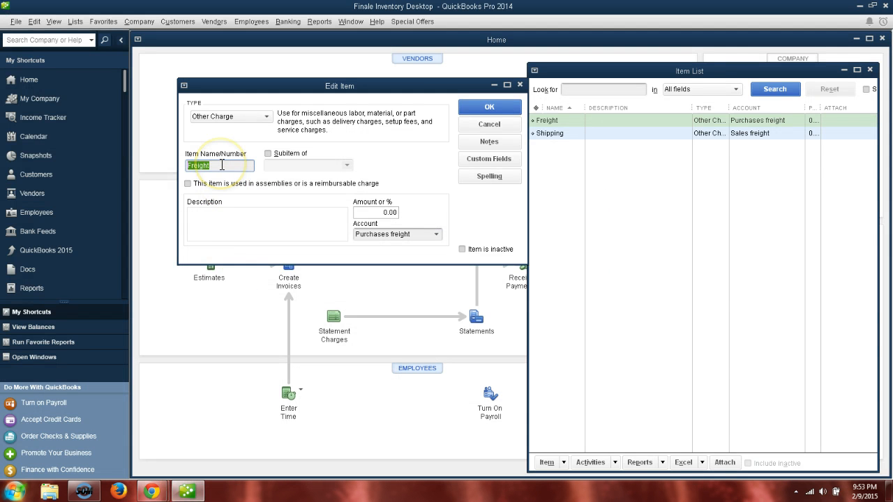
{"action": "left_click", "coordinate": [372, 236]}
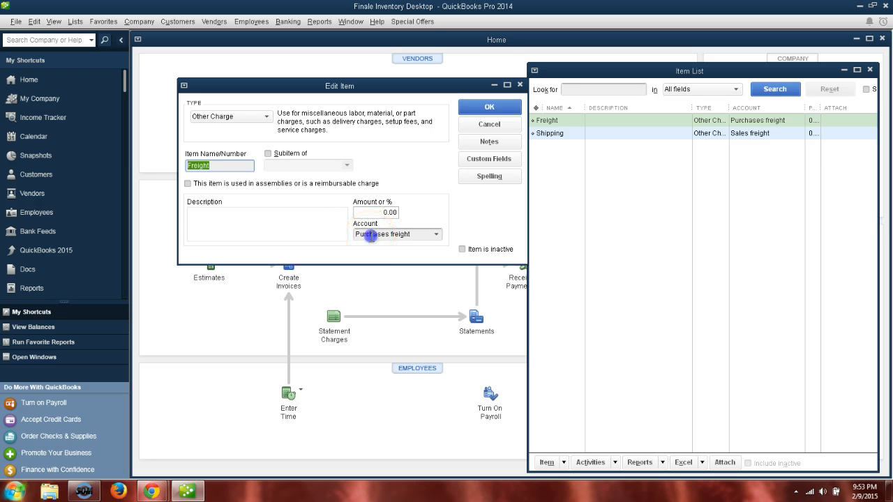
{"action": "left_click", "coordinate": [211, 169]}
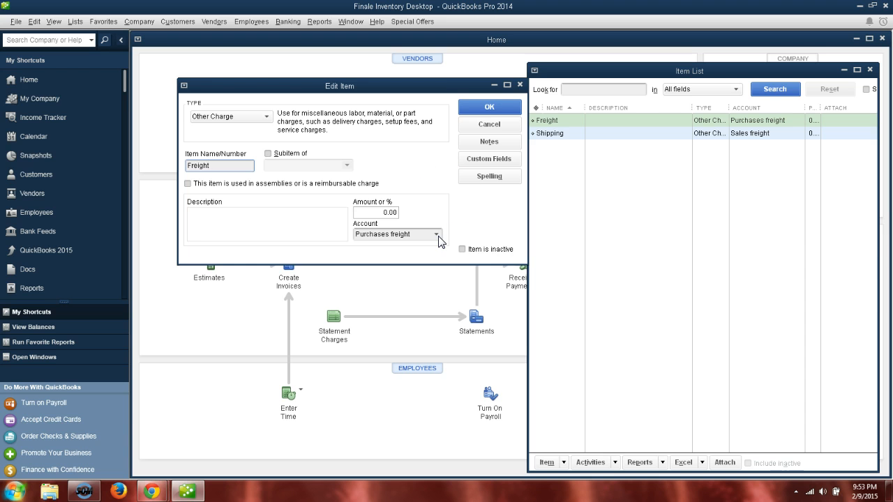
{"action": "left_click", "coordinate": [483, 106]}
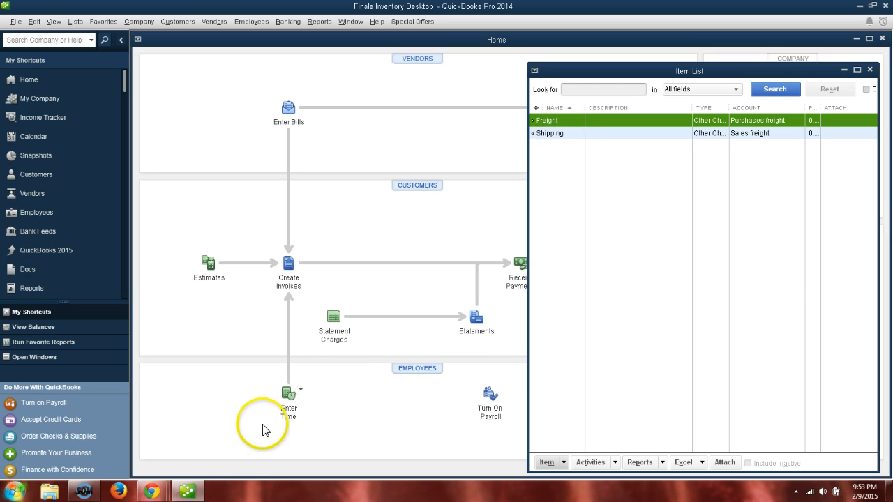
Return to Finale and open the discounts and fees section of the selling settings
{"action": "left_click", "coordinate": [192, 494]}
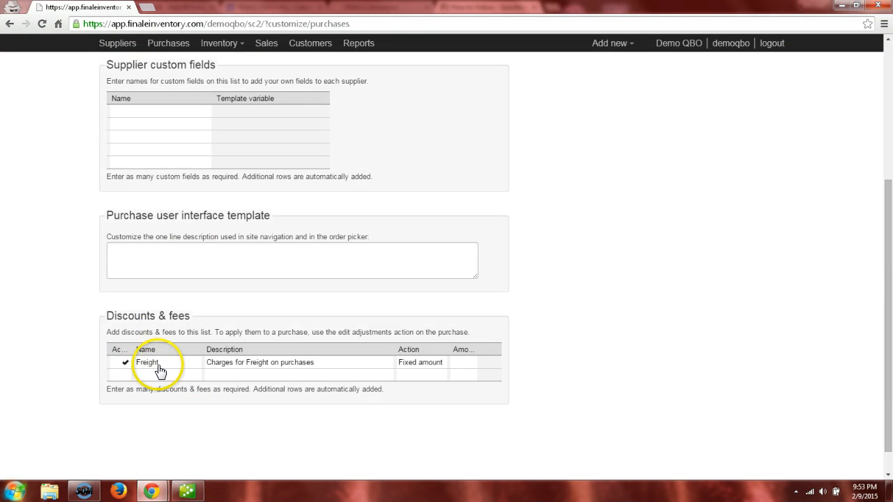
{"action": "scroll", "coordinate": [177, 217], "scroll_direction": "up", "scroll_amount": 4}
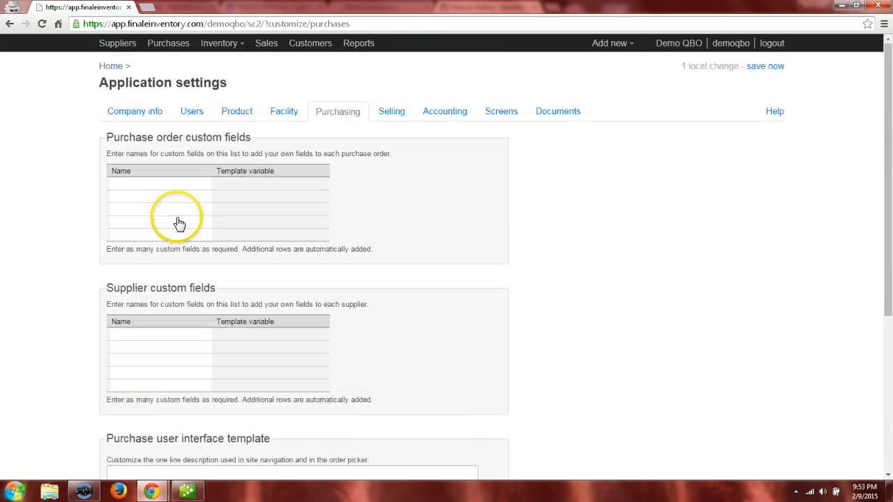
{"action": "left_click", "coordinate": [391, 113]}
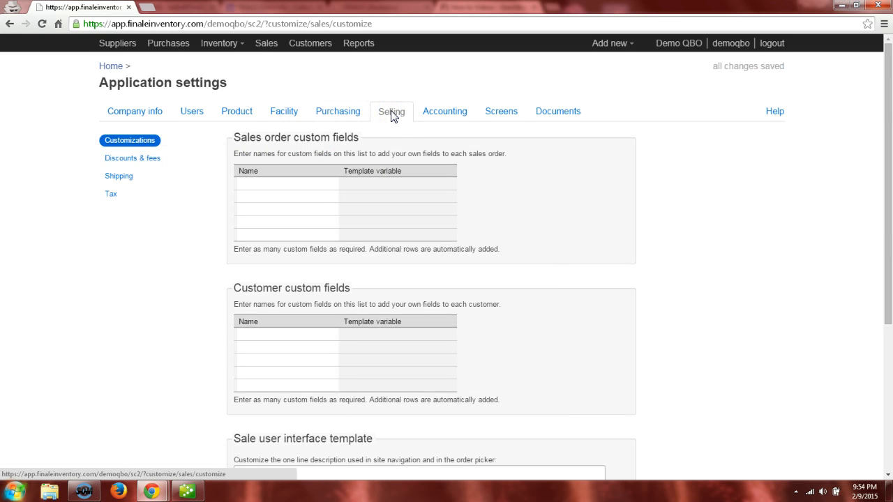
{"action": "left_click", "coordinate": [394, 114]}
{"action": "left_click", "coordinate": [153, 160]}
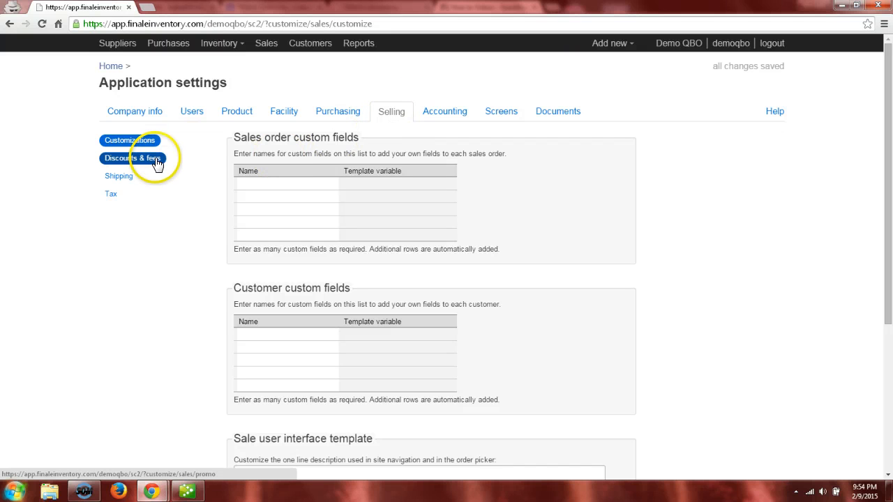
Review the Freight entry in the purchasing discounts and fees and the Shipping entry in the selling discounts and fees
{"action": "left_click", "coordinate": [150, 164]}
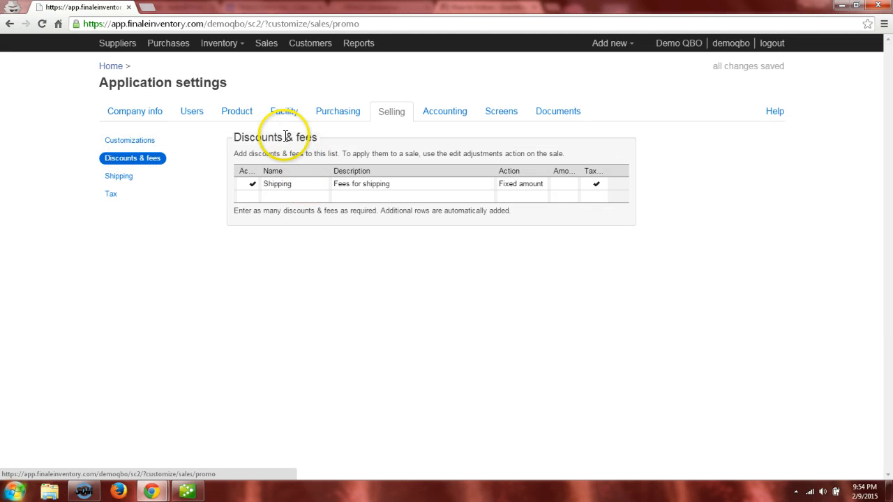
{"action": "left_click", "coordinate": [340, 111]}
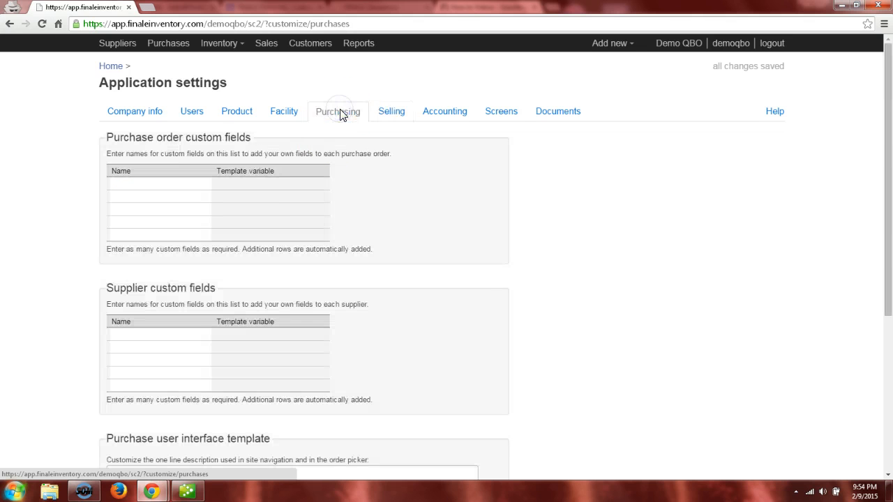
{"action": "scroll", "coordinate": [315, 197], "scroll_direction": "down", "scroll_amount": 3}
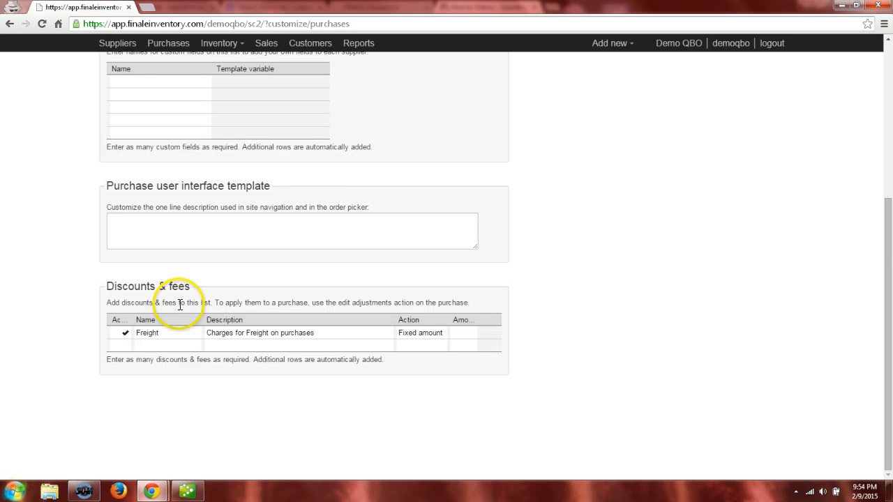
{"action": "scroll", "coordinate": [249, 226], "scroll_direction": "up", "scroll_amount": 3}
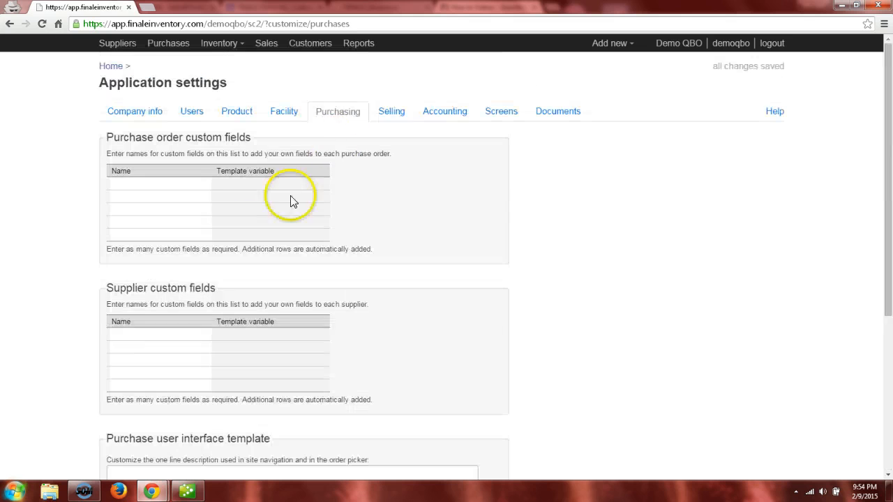
{"action": "left_click", "coordinate": [382, 117]}
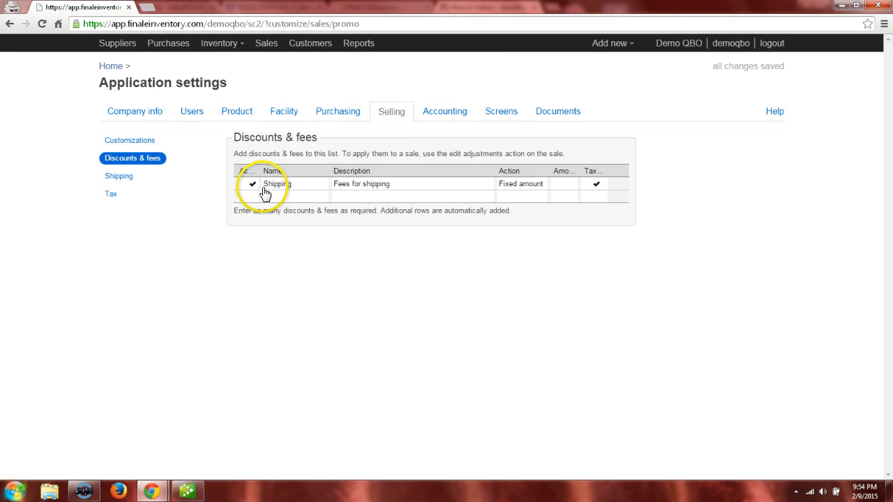
{"action": "left_click", "coordinate": [305, 187]}
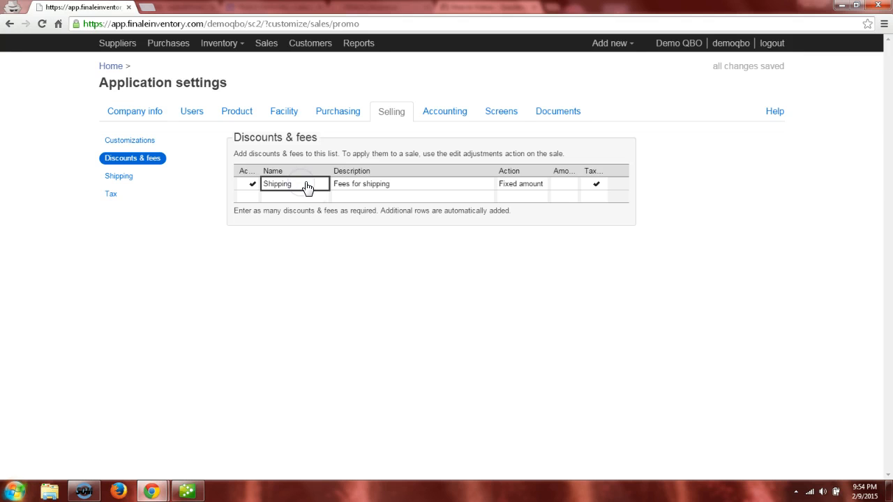
{"action": "left_click", "coordinate": [306, 187]}
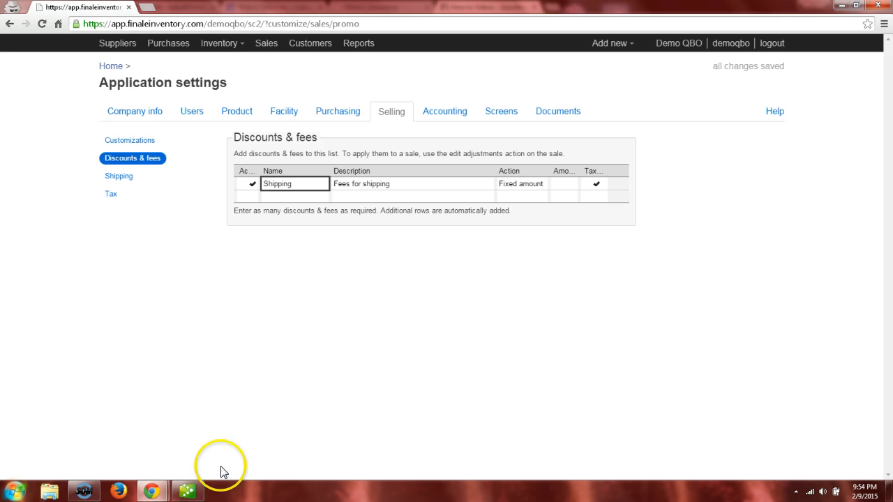
Switch to QuickBooks, check the Shipping item's name and account in the Item List, and return to Finale
{"action": "left_click", "coordinate": [200, 495]}
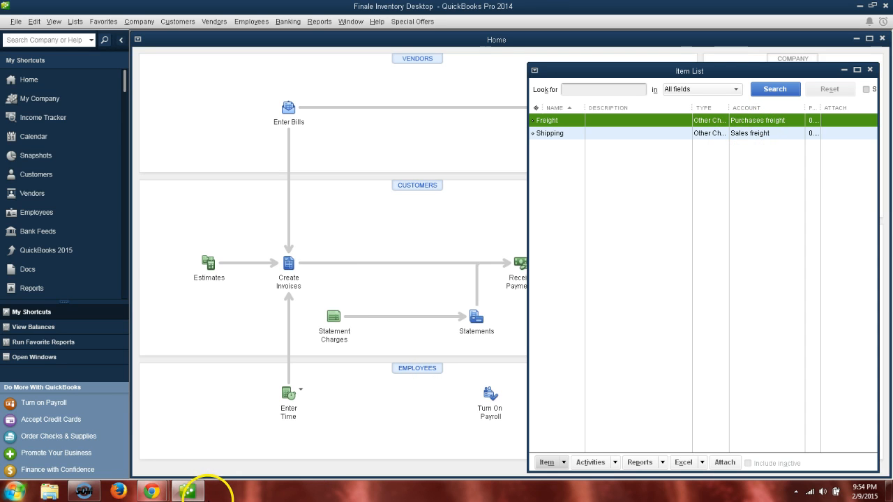
{"action": "left_click", "coordinate": [203, 497]}
{"action": "left_click", "coordinate": [201, 494]}
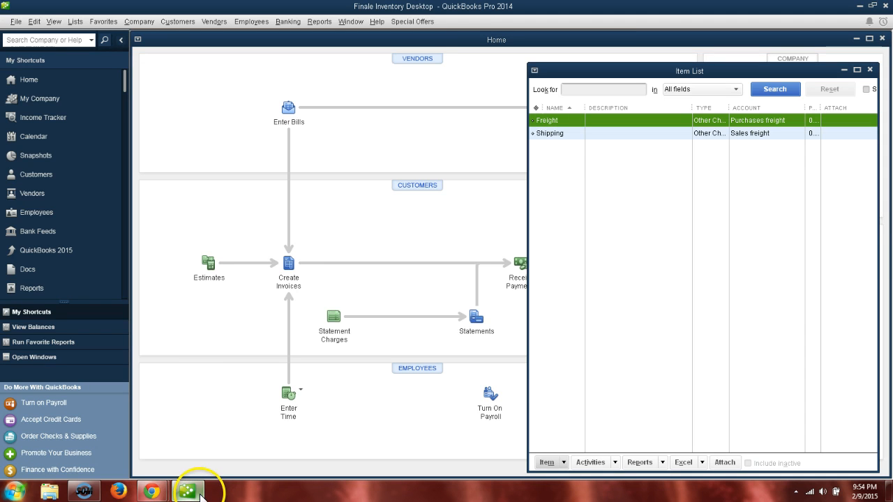
{"action": "left_click", "coordinate": [184, 491]}
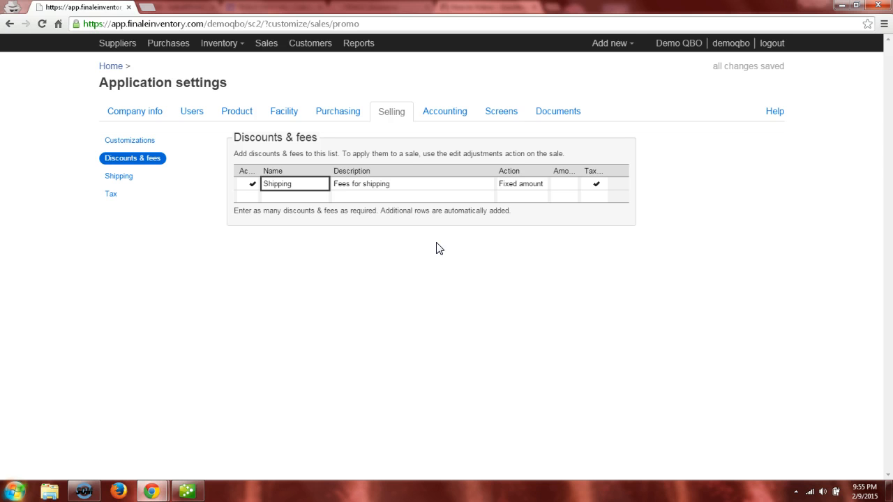
View Finale's chart of accounts in the accounting settings, and open the QuickBooks Chart of Accounts to compare account names
{"action": "left_click", "coordinate": [445, 117]}
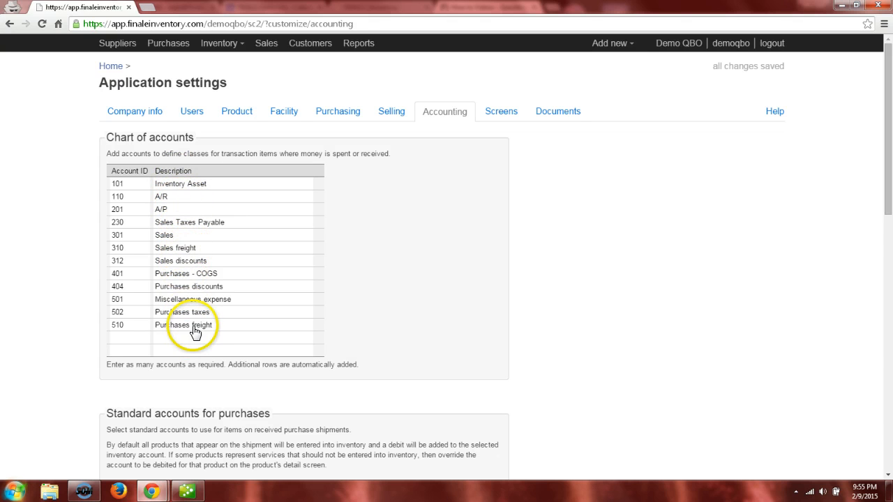
{"action": "left_click", "coordinate": [188, 491]}
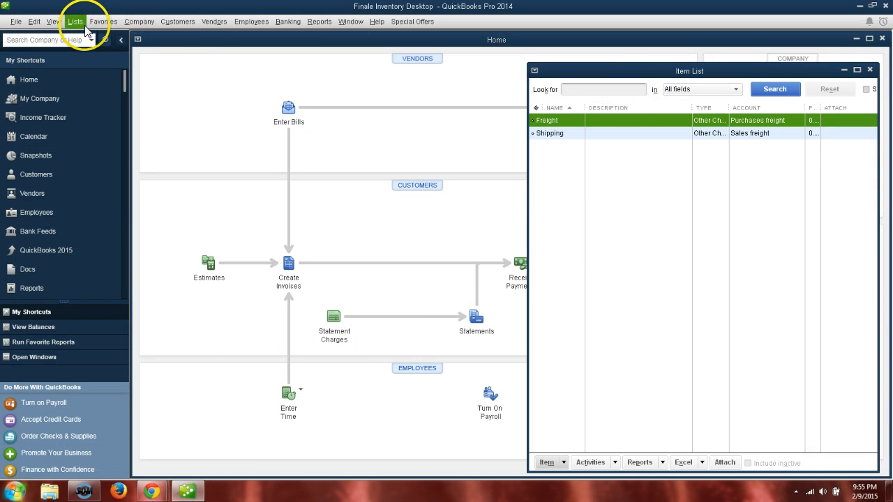
{"action": "left_click", "coordinate": [83, 22]}
{"action": "left_click", "coordinate": [88, 34]}
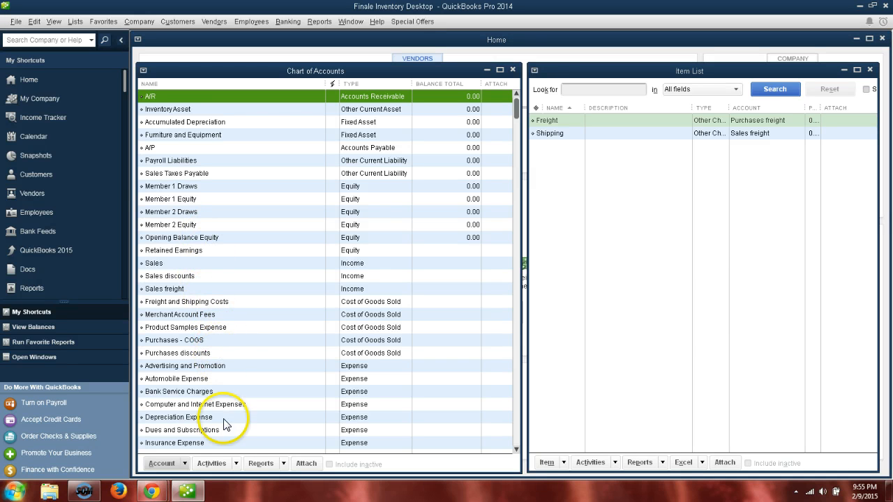
Return to Finale and review the chart of accounts and the standard accounts for purchases and sale income
{"action": "left_click", "coordinate": [190, 492]}
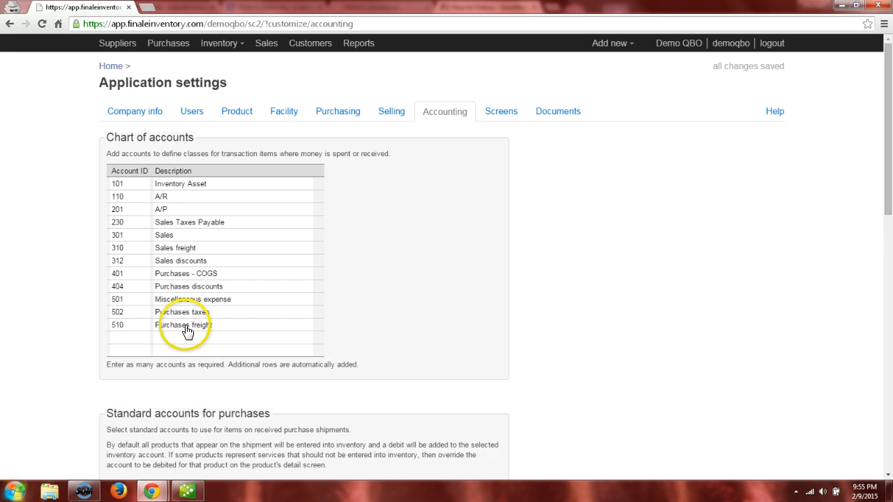
{"action": "scroll", "coordinate": [187, 332], "scroll_direction": "down", "scroll_amount": 4}
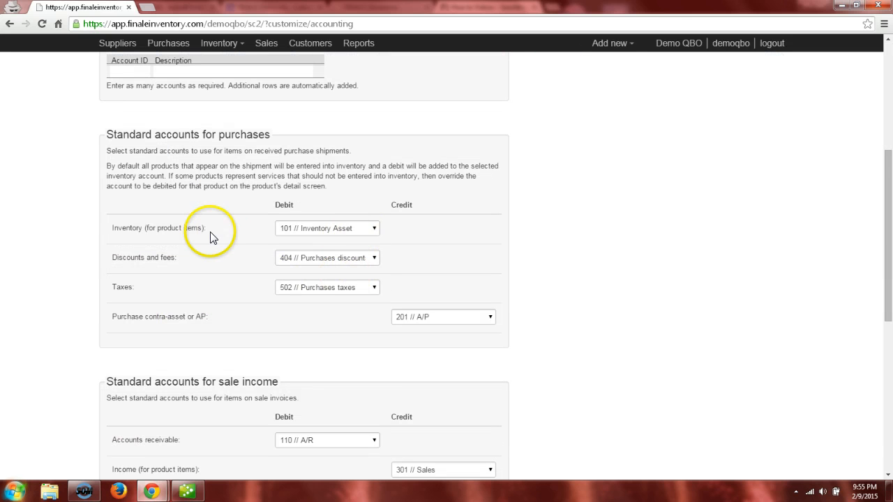
{"action": "scroll", "coordinate": [387, 379], "scroll_direction": "down", "scroll_amount": 2}
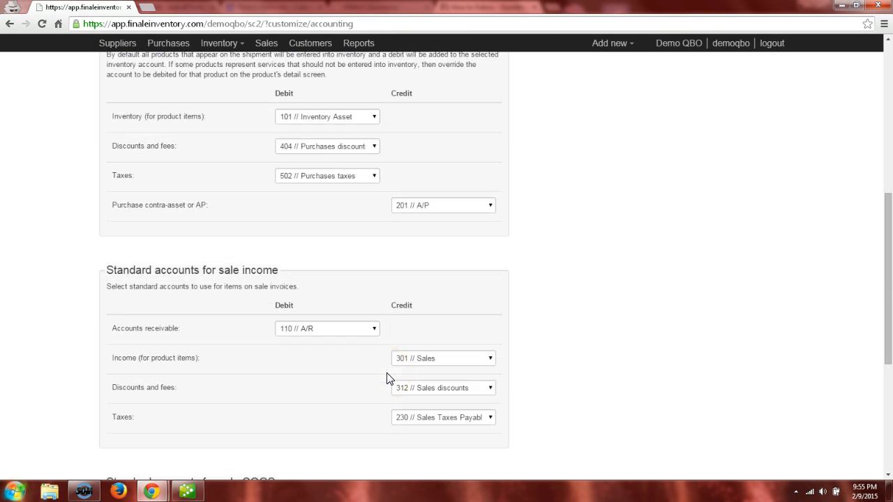
{"action": "scroll", "coordinate": [385, 377], "scroll_direction": "up", "scroll_amount": 6}
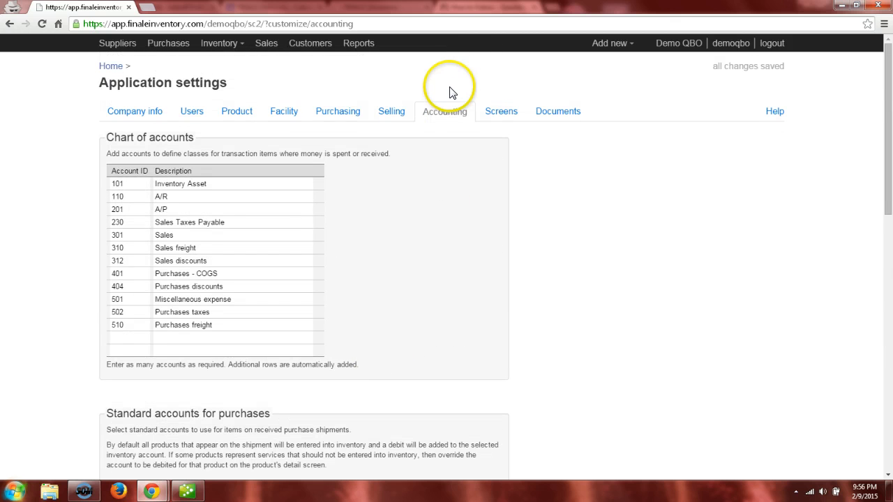
Recheck the names of the selling Shipping fee and the purchasing Freight fee, ending on the selling discounts and fees
{"action": "left_click", "coordinate": [390, 117]}
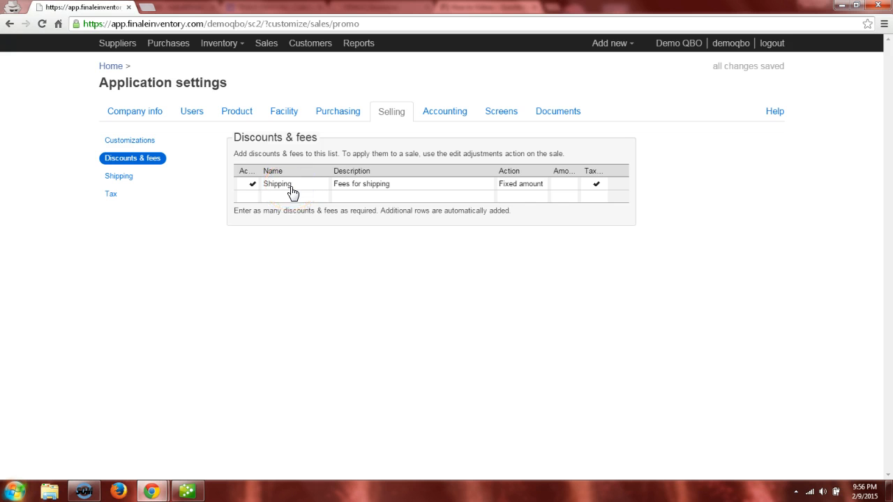
{"action": "left_click", "coordinate": [329, 114]}
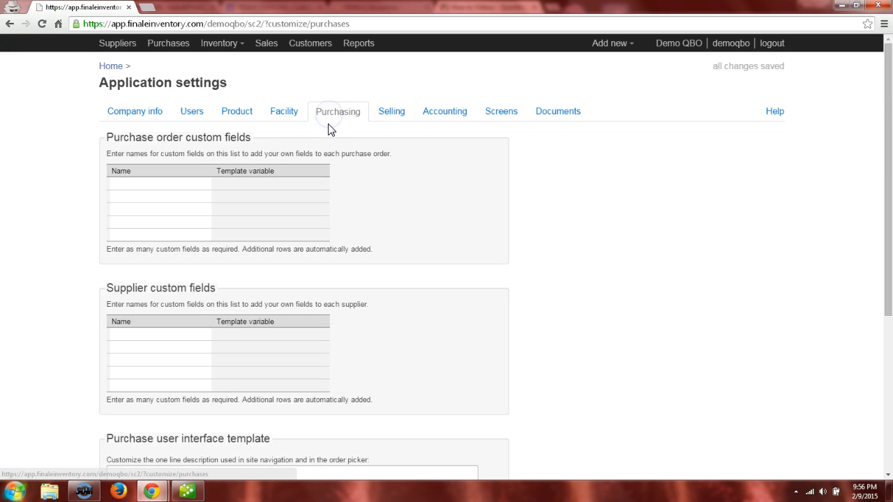
{"action": "scroll", "coordinate": [314, 212], "scroll_direction": "down", "scroll_amount": 4}
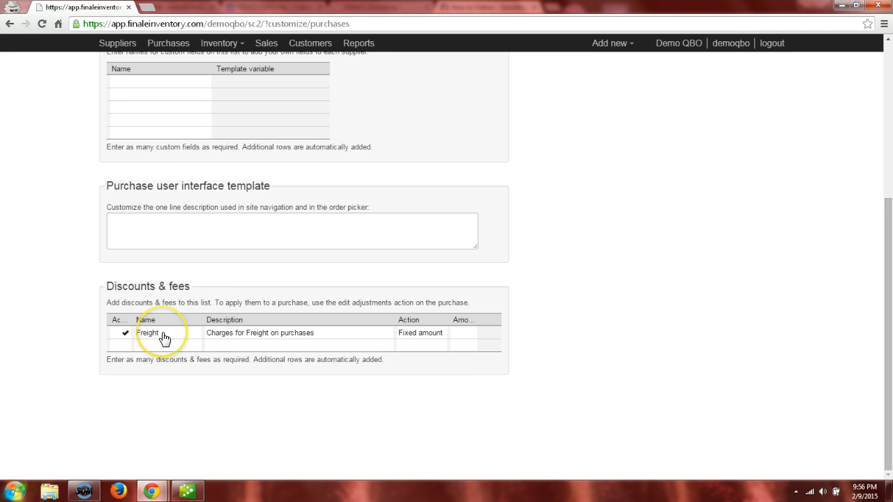
{"action": "scroll", "coordinate": [229, 253], "scroll_direction": "up", "scroll_amount": 4}
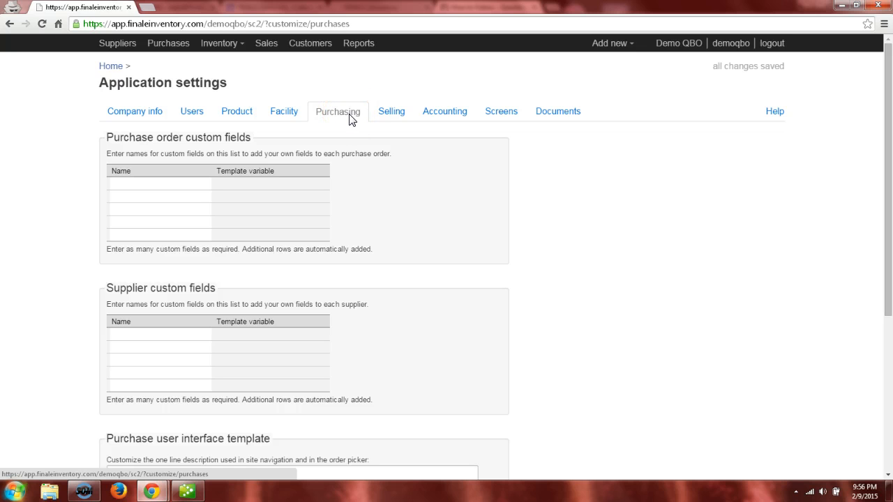
{"action": "left_click", "coordinate": [390, 115]}
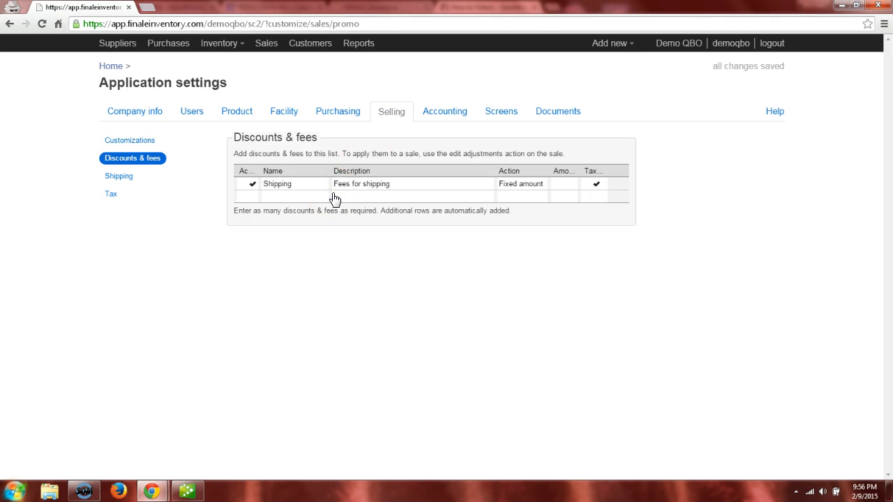
{"action": "left_click", "coordinate": [273, 211]}
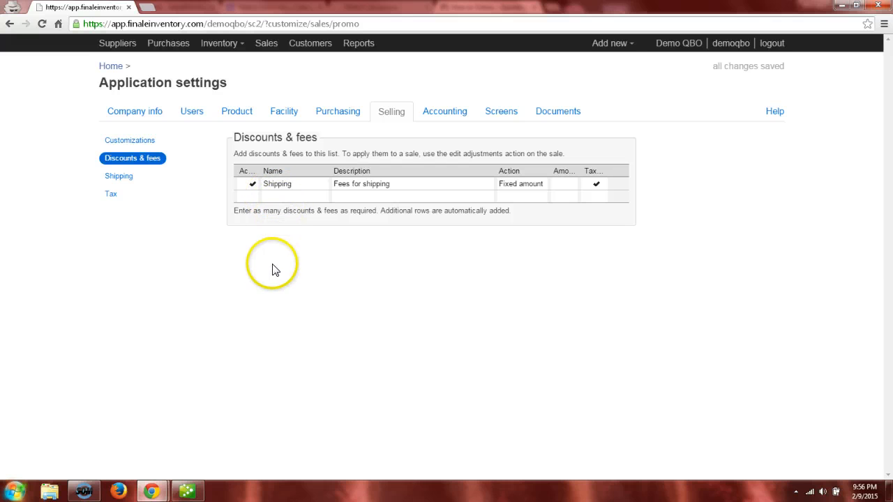
Check the item names in the QuickBooks Item List against Finale's purchasing and selling discounts and fees settings
{"action": "left_click", "coordinate": [197, 496]}
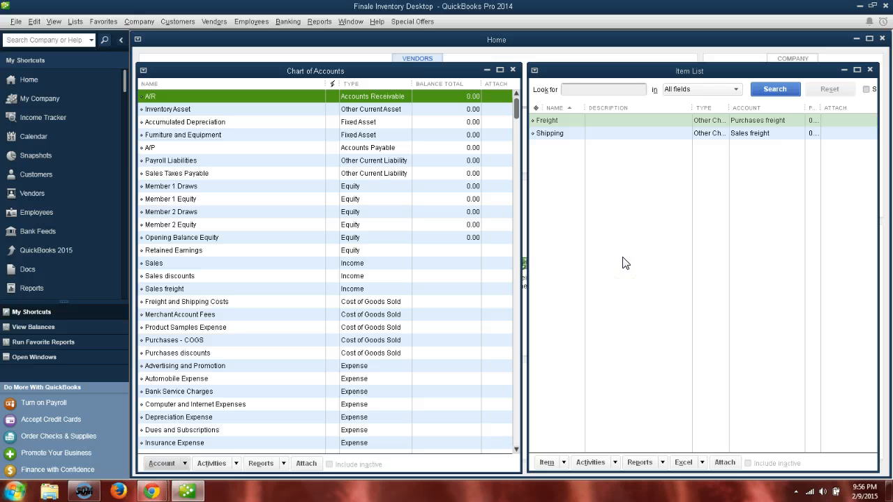
{"action": "left_click", "coordinate": [192, 498]}
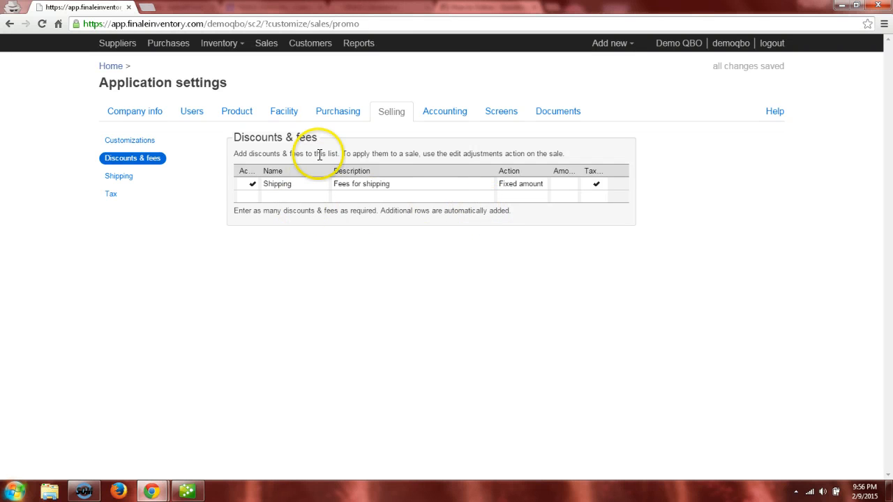
{"action": "left_click", "coordinate": [339, 117]}
{"action": "left_click", "coordinate": [381, 116]}
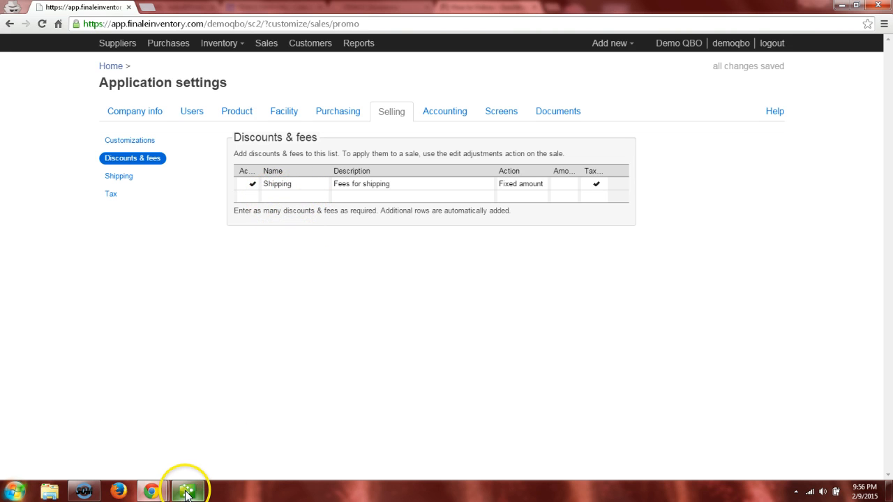
Switch to QuickBooks, look at the Item List's option for creating a new item, and bring the Home window to the front
{"action": "mouse_move", "coordinate": [187, 494]}
{"action": "left_click", "coordinate": [208, 466]}
{"action": "left_click", "coordinate": [572, 154]}
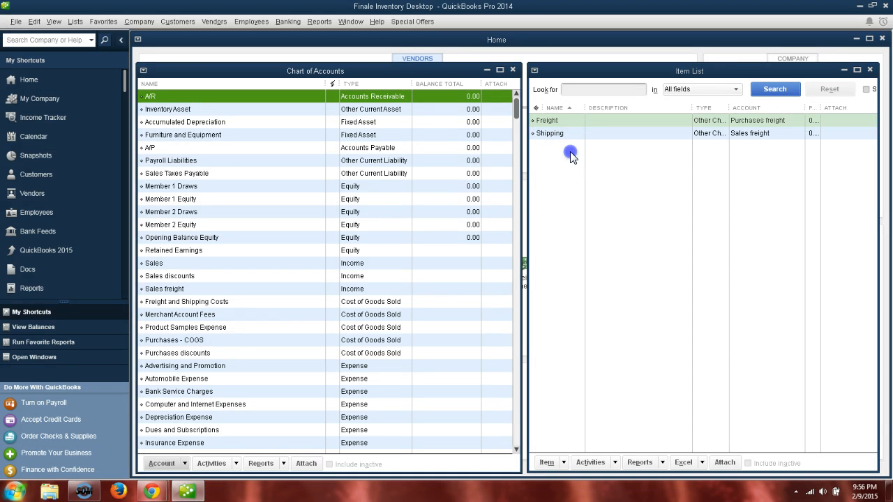
{"action": "right_click", "coordinate": [547, 174]}
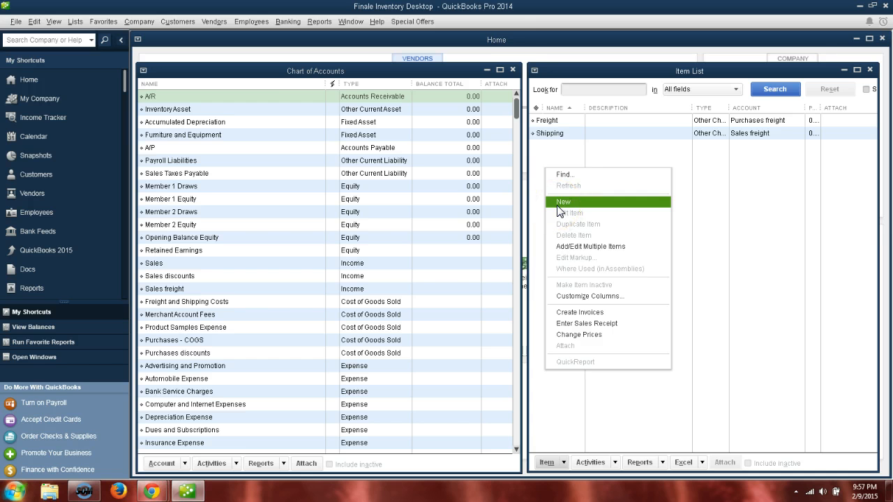
{"action": "left_click", "coordinate": [513, 41]}
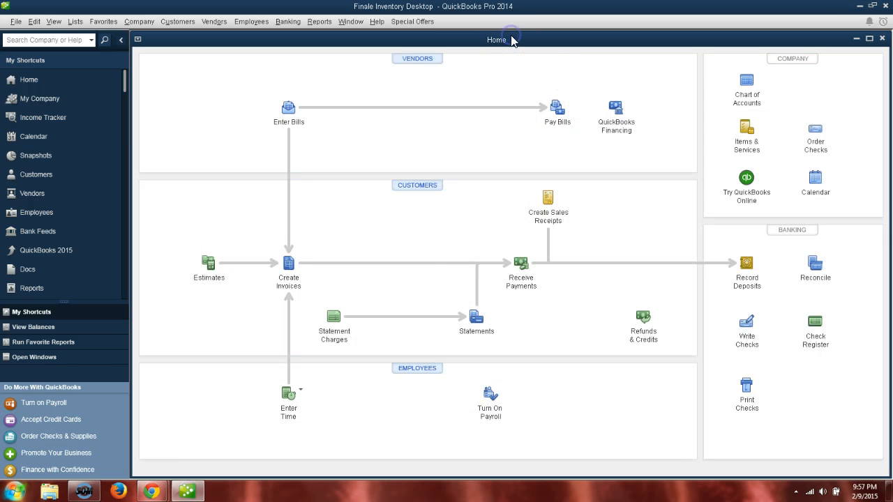
Return to Finale and open the Intuit QuickBooks Desktop integration from the add-ons and integrations
{"action": "left_click", "coordinate": [185, 492]}
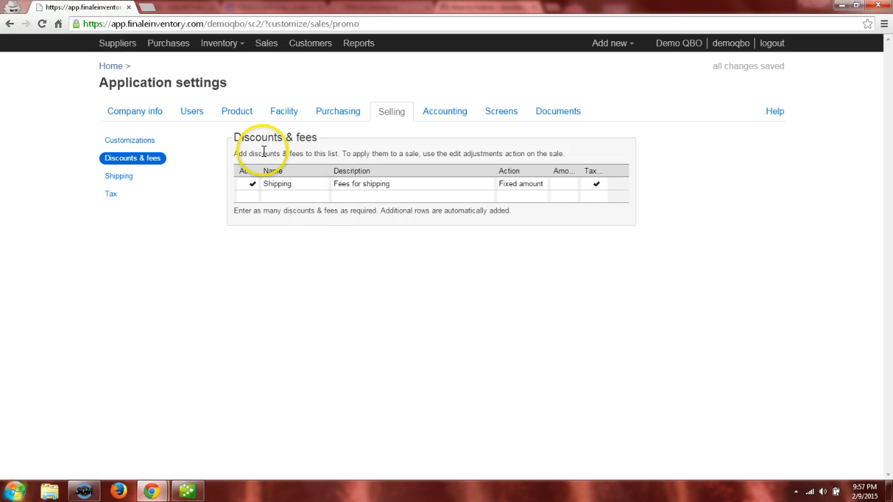
{"action": "left_click", "coordinate": [108, 65]}
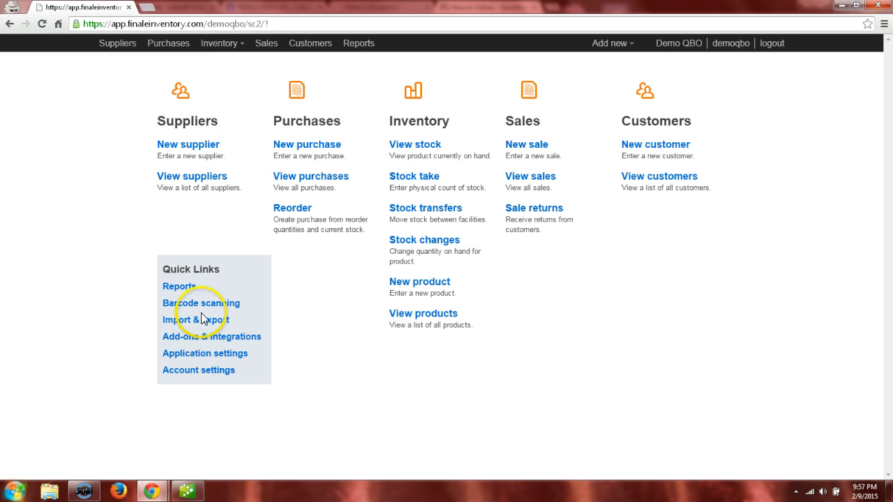
{"action": "left_click", "coordinate": [214, 338]}
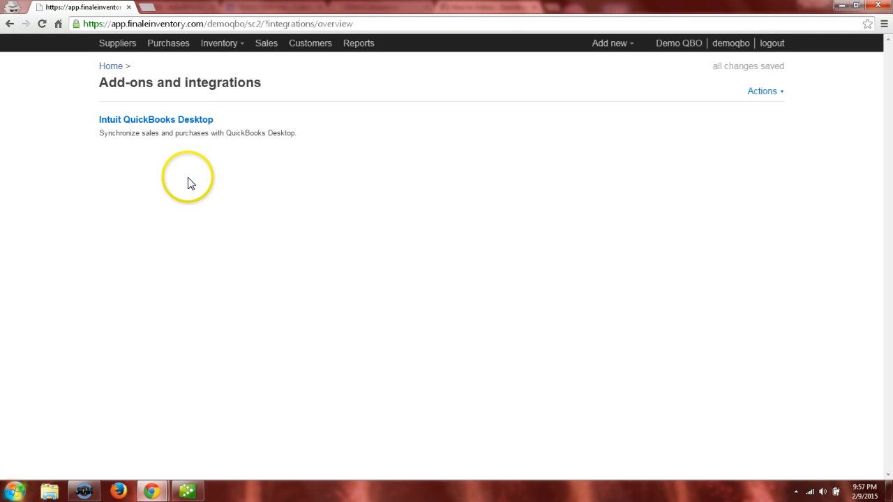
{"action": "left_click", "coordinate": [191, 122]}
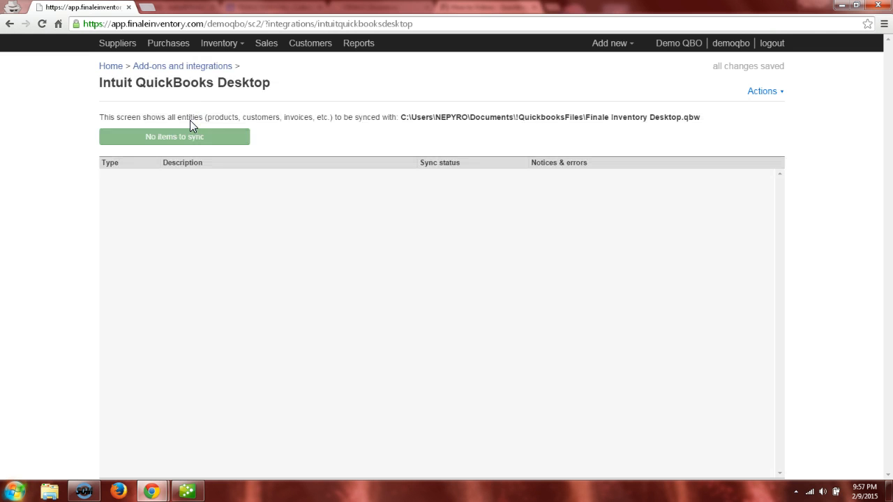